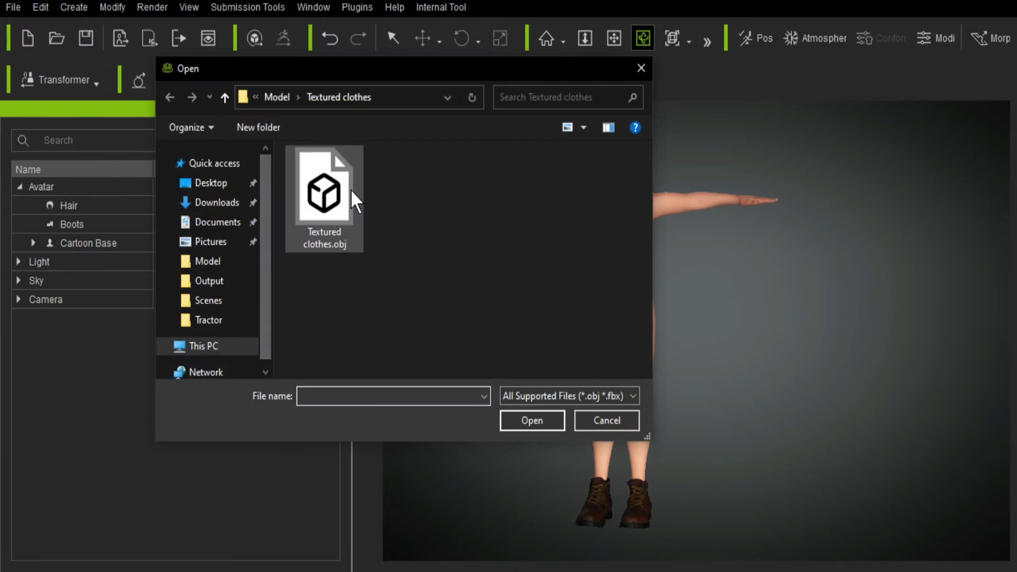
Import Textured clothes.obj onto the avatar and view the whole garment from an angle.
click(325, 201)
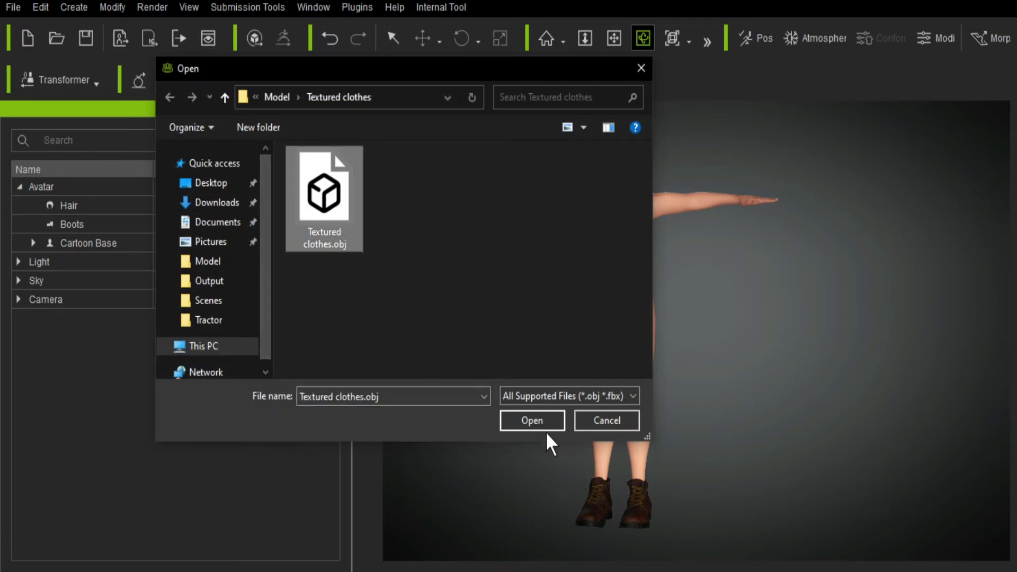
click(532, 420)
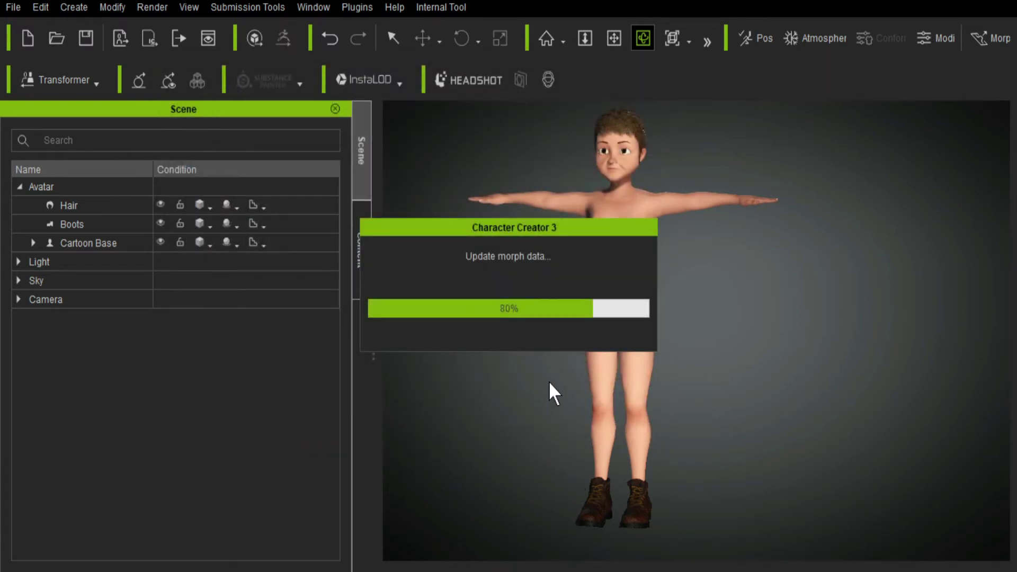
scroll(585, 345, down, 5)
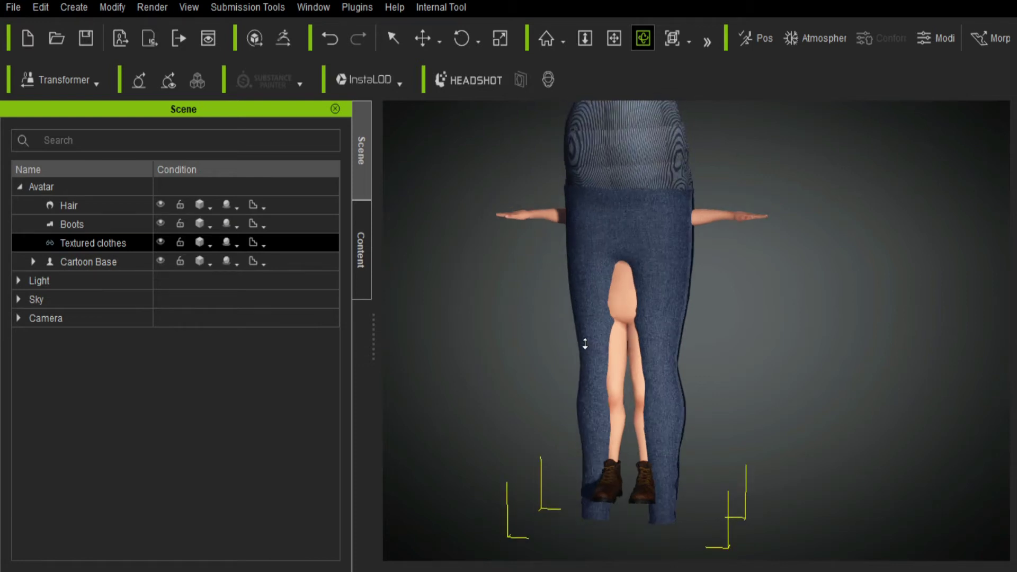
scroll(585, 344, down, 2)
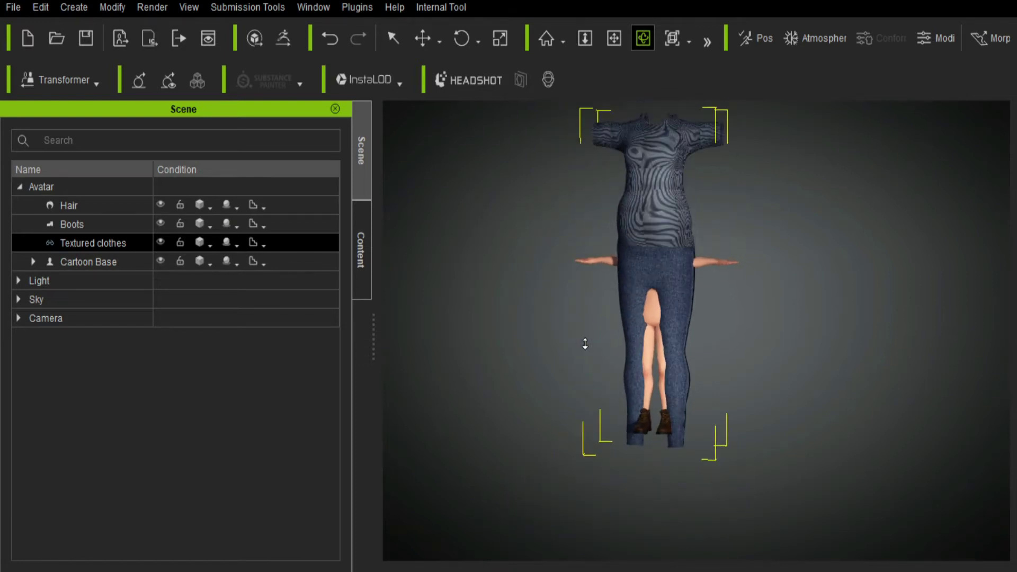
right_drag(722, 302, 643, 304)
Open the modification settings for the textured clothes and lock the scale across X, Y and Z.
click(319, 12)
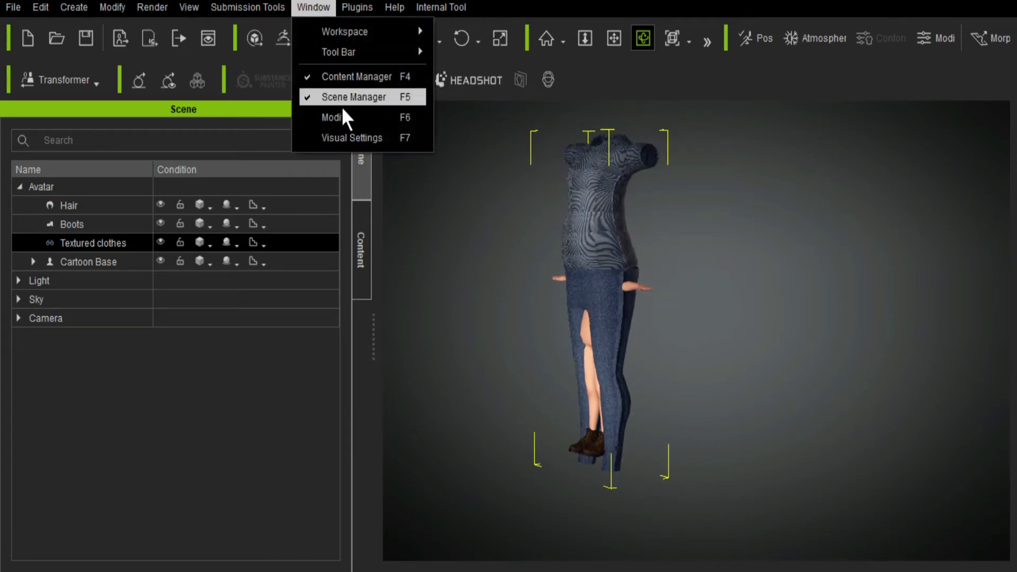
click(351, 118)
drag(386, 196, 371, 333)
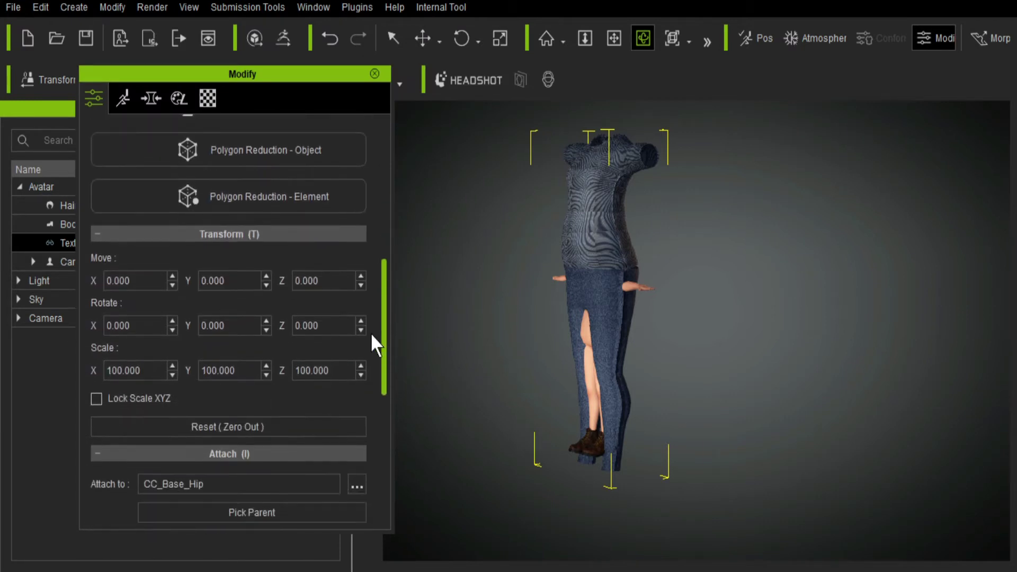
click(155, 400)
Try uniform scales of 20 and 50 on the textured clothes, undoing each attempt.
drag(141, 371, 75, 366)
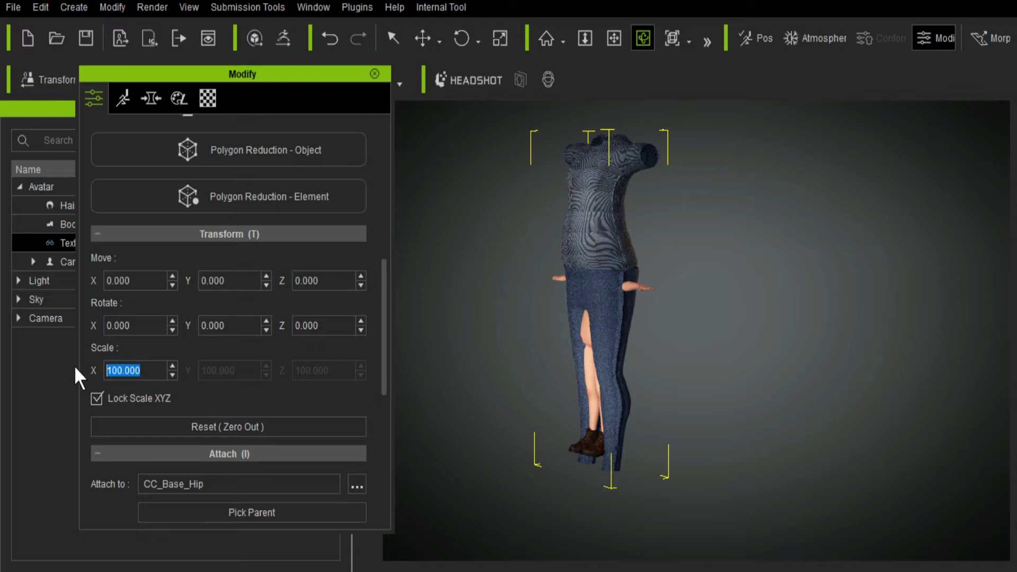
text(20)
key(Return)
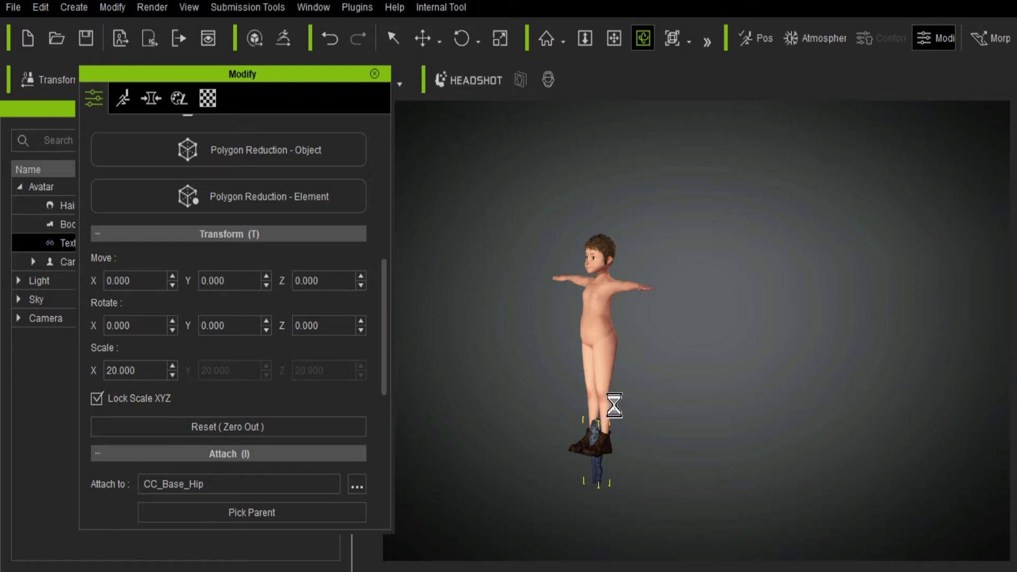
key(ctrl+z)
drag(143, 370, 75, 365)
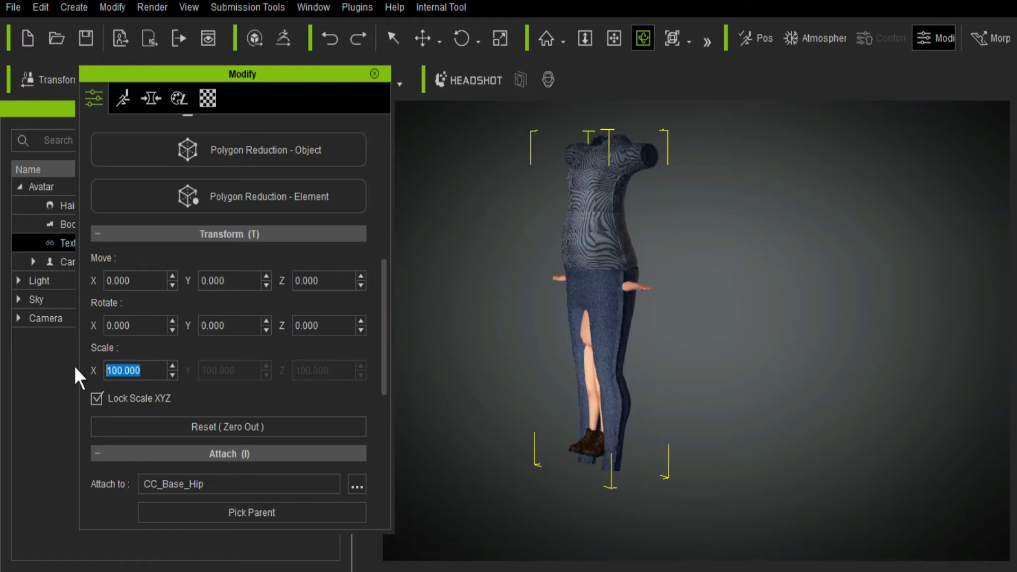
text(50)
key(Return)
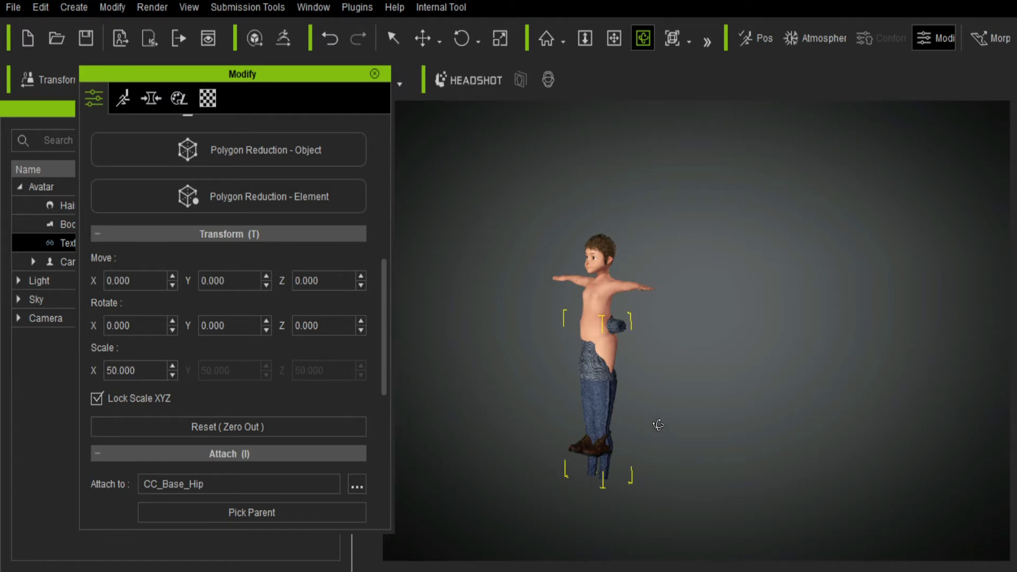
key(ctrl+z)
Set the clothes' pivot to the bottom middle point and scale the clothes uniformly to 50.
drag(385, 324, 375, 445)
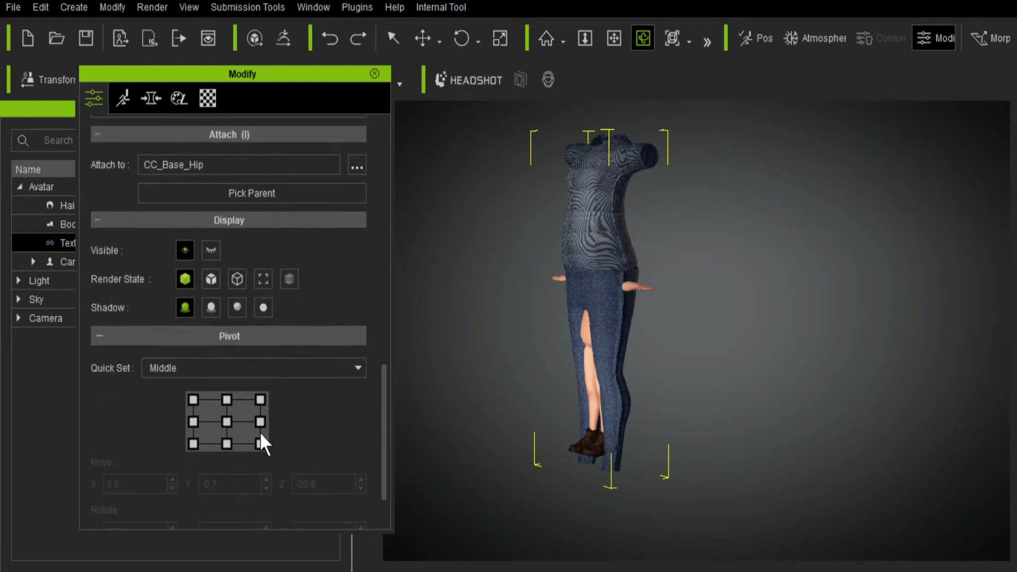
click(227, 444)
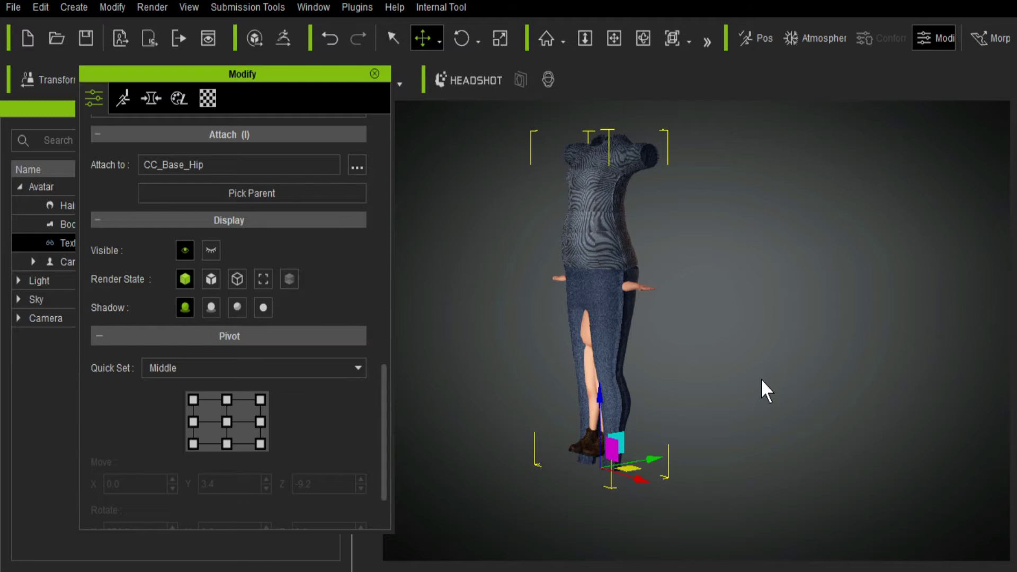
drag(386, 402, 302, 332)
drag(141, 269, 94, 260)
text(50)
key(Return)
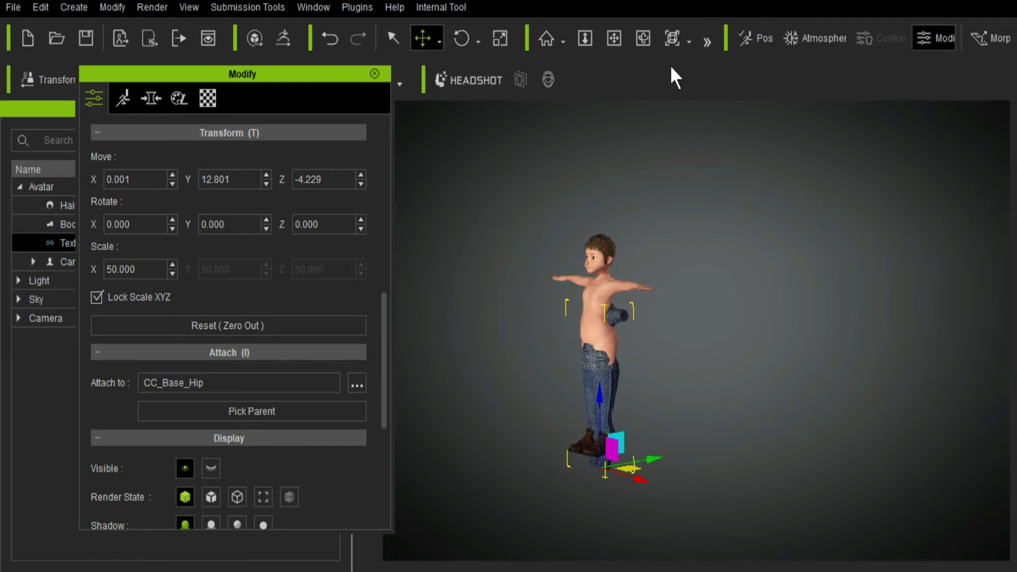
In the Right view, raise the clothes to about 34.9 on Y and shift them forward to about -3.55 on Z.
click(688, 39)
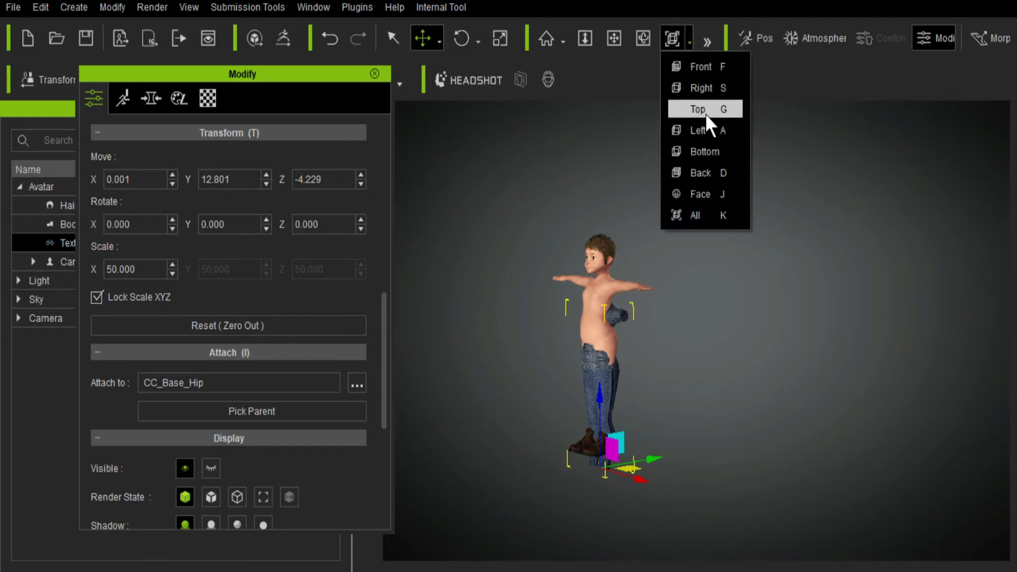
click(709, 95)
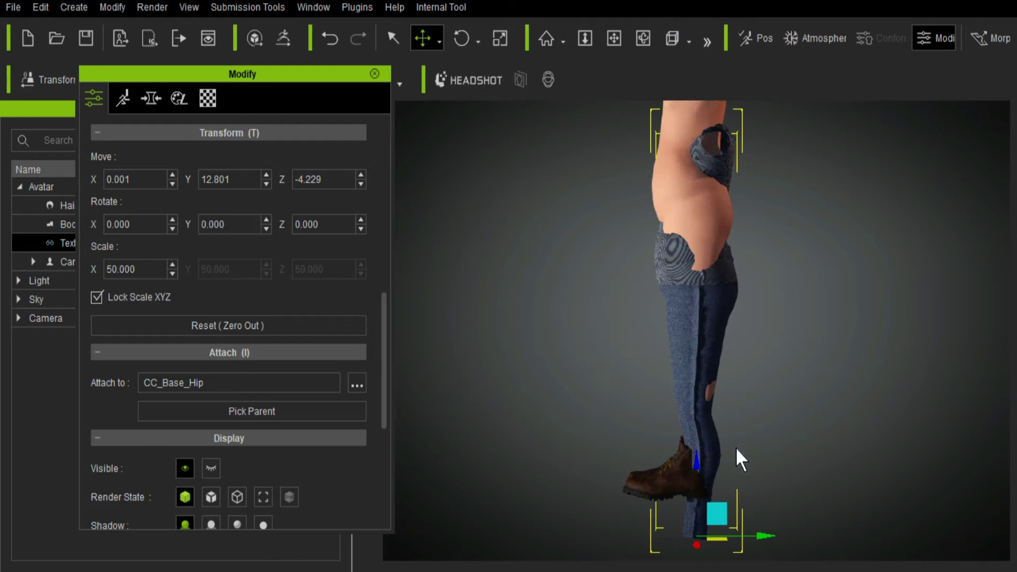
drag(696, 463, 702, 377)
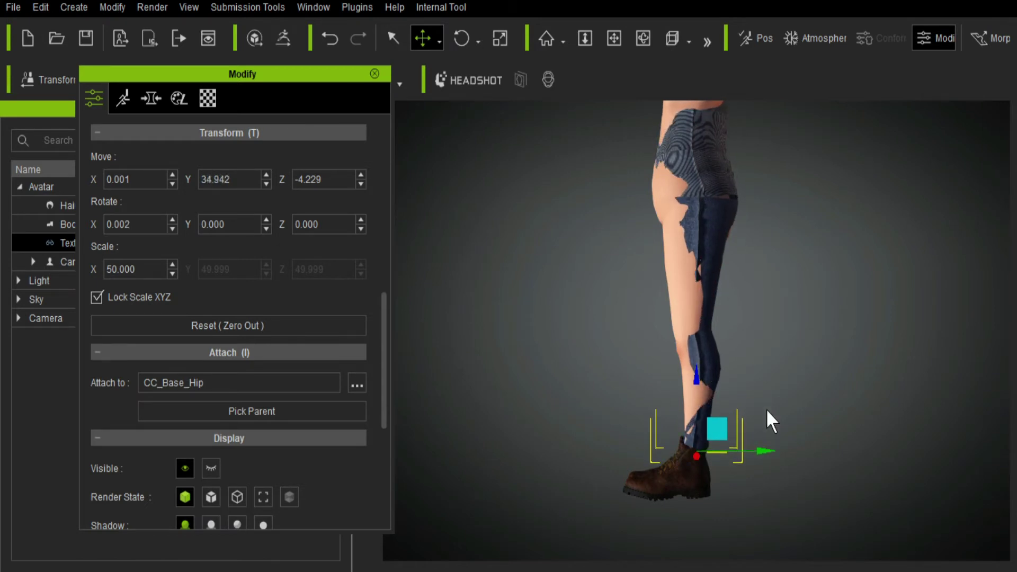
drag(765, 452, 763, 452)
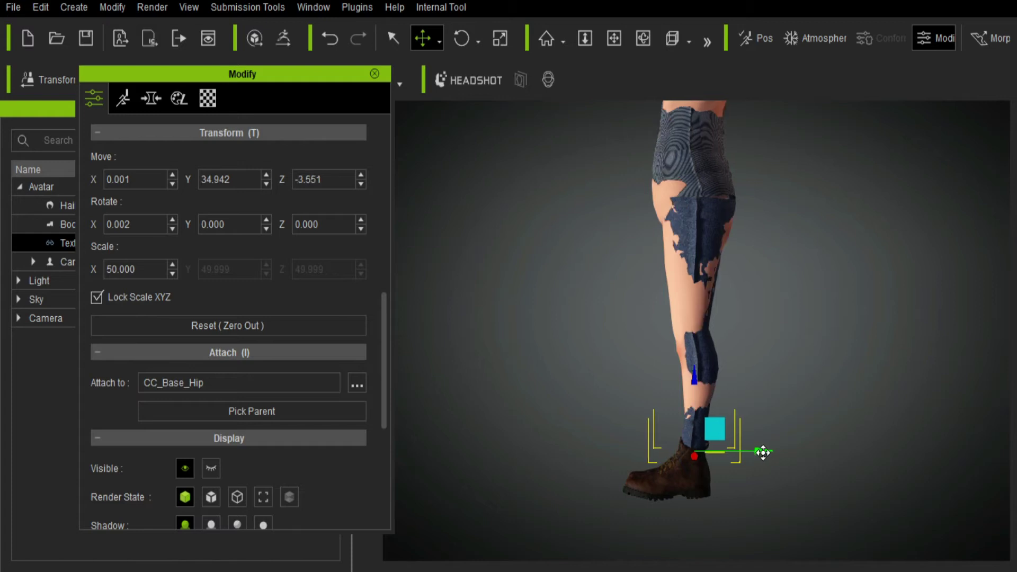
Set the uniform scale of the clothes to 51 and check the fit along the body.
double_click(133, 270)
text(51)
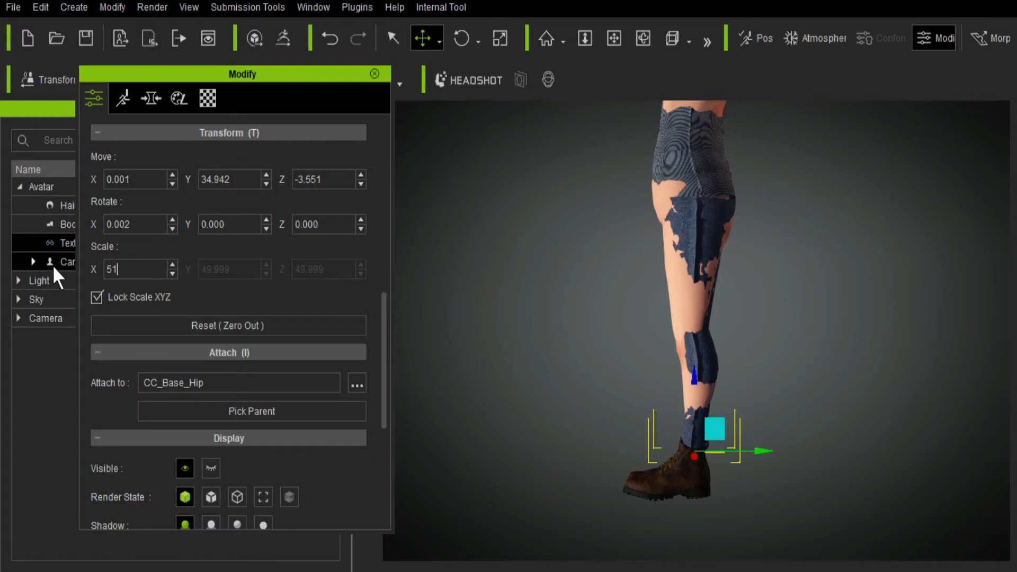
key(Return)
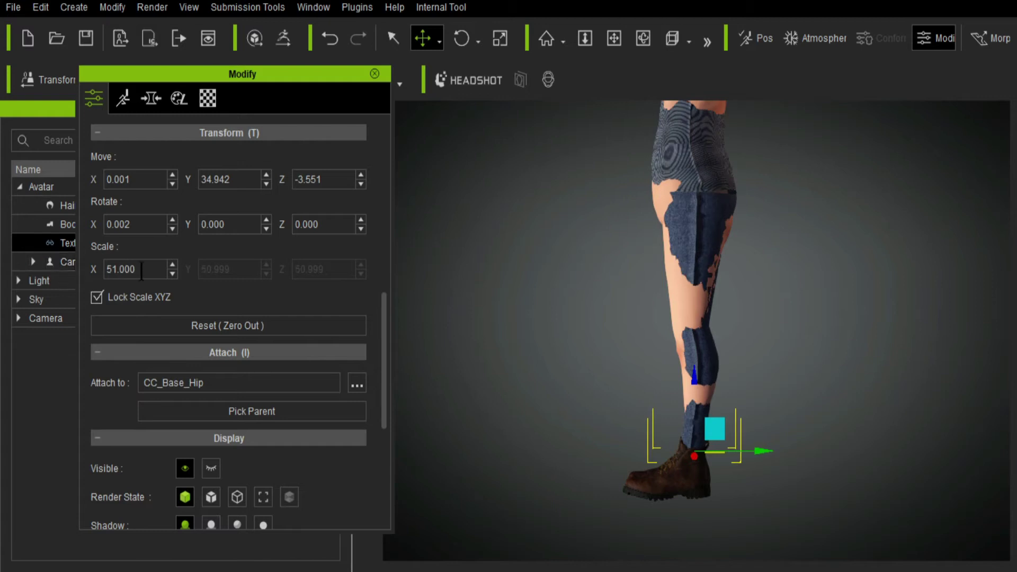
scroll(690, 359, down, 5)
scroll(695, 352, up, 3)
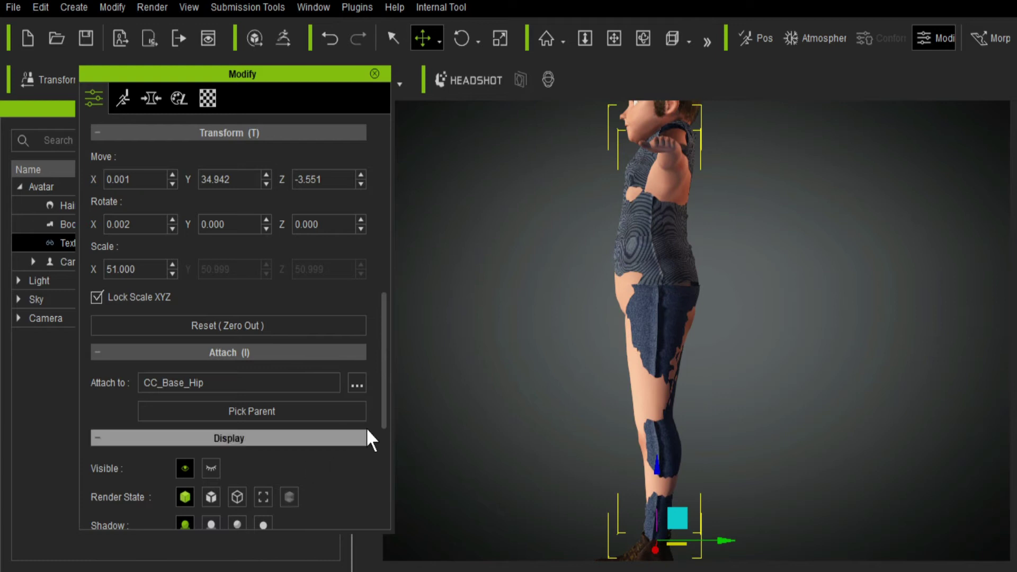
Set the clothes' pivot to the centre point, then lower the garment and nudge it slightly forward to cover the body.
drag(386, 398, 380, 487)
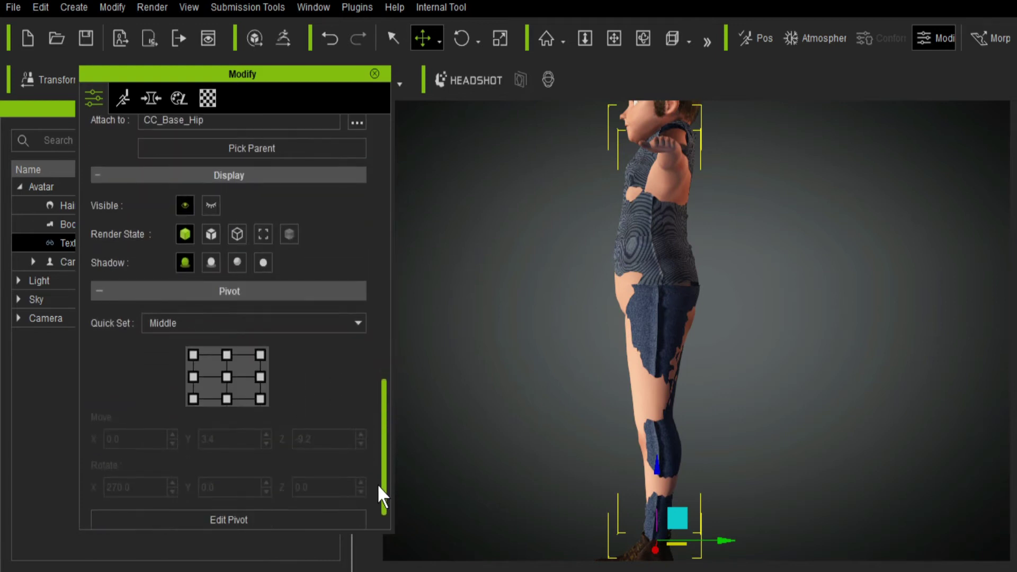
click(227, 375)
drag(658, 259, 649, 280)
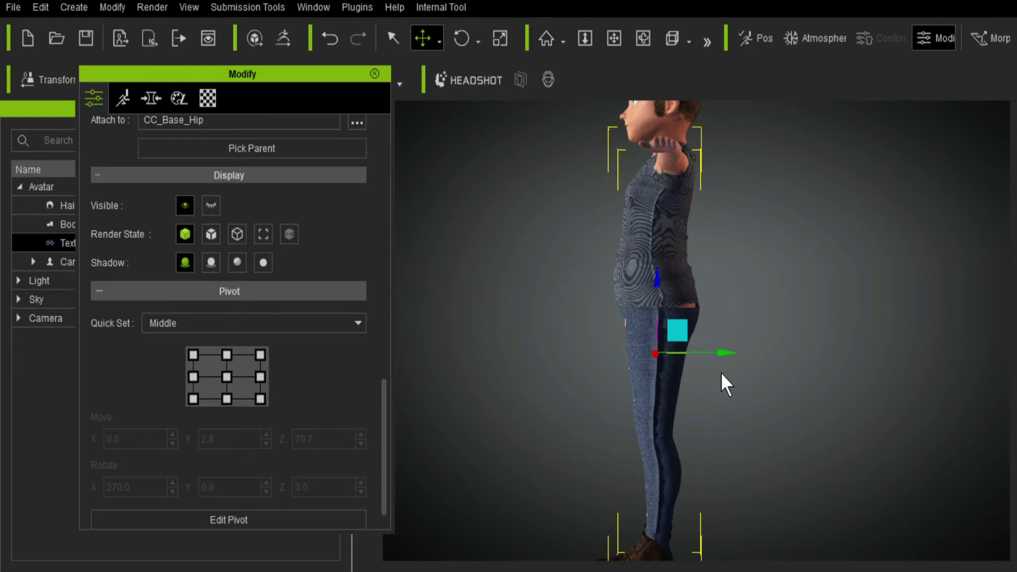
drag(727, 351, 725, 351)
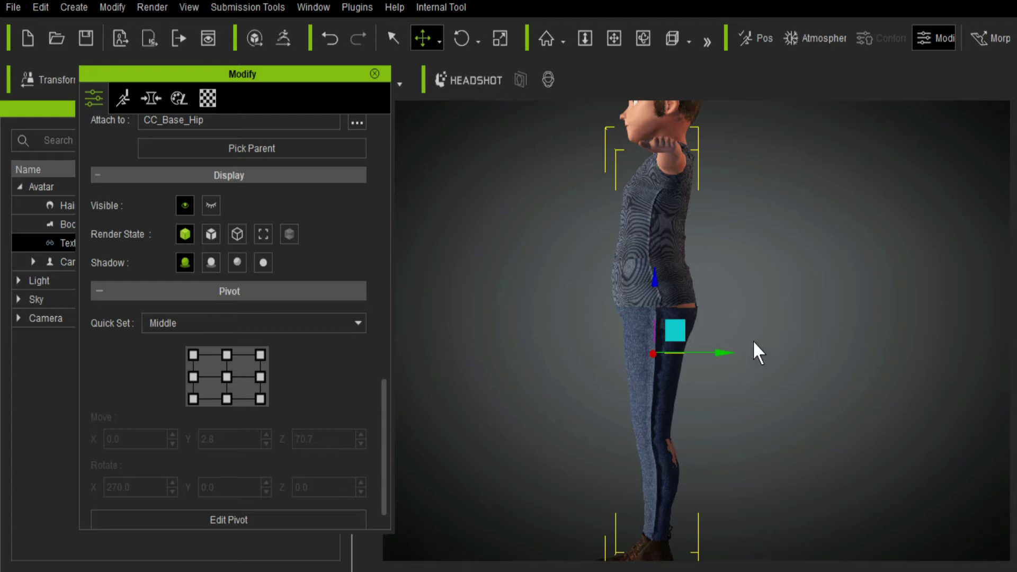
Check the fit from the front, then transfer skin weights to the clothes using the Default template and close the modification settings.
click(643, 38)
drag(742, 403, 681, 263)
middle_drag(666, 293, 709, 287)
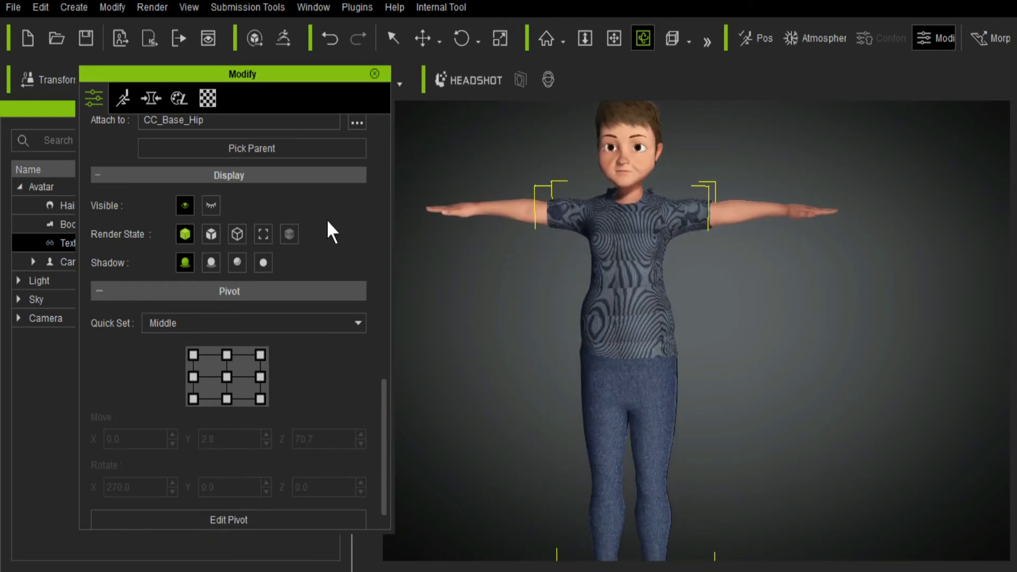
click(125, 97)
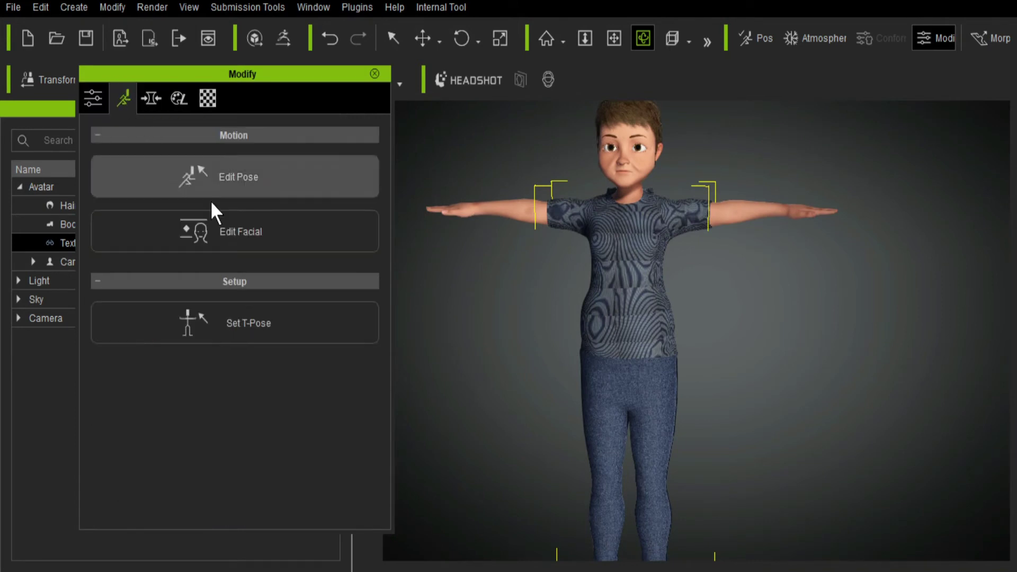
click(90, 99)
drag(383, 411, 401, 200)
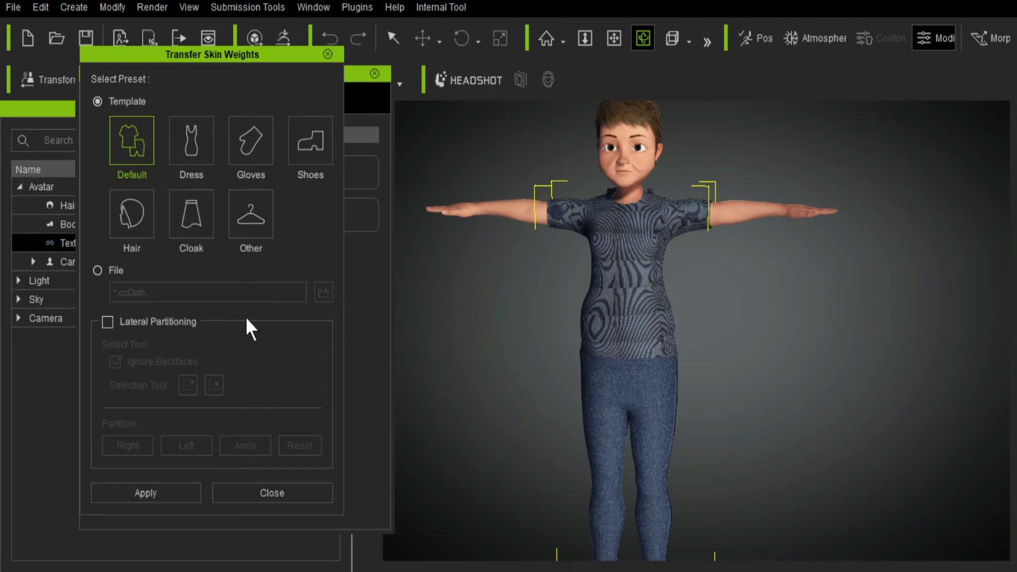
click(152, 495)
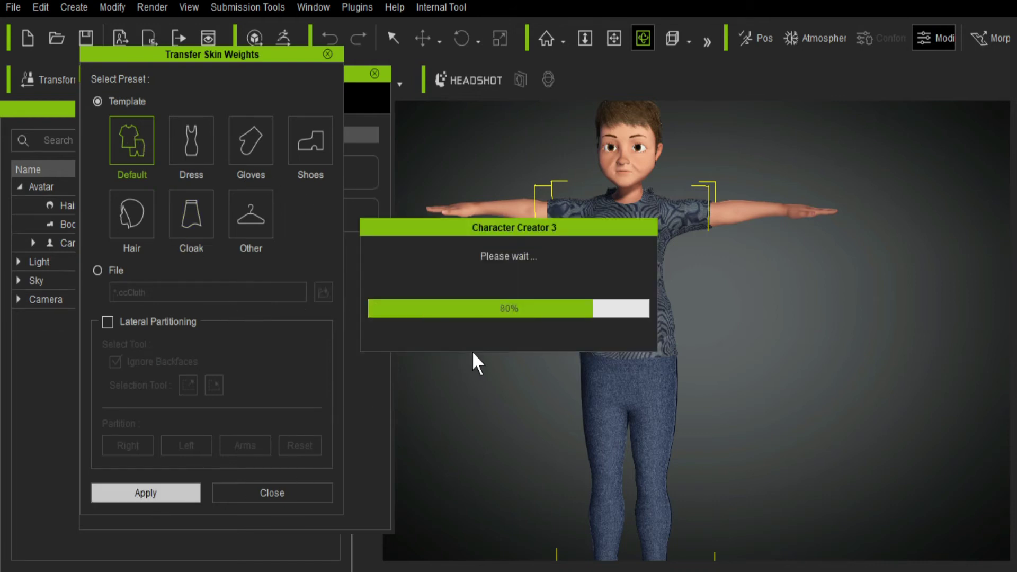
click(327, 54)
click(121, 100)
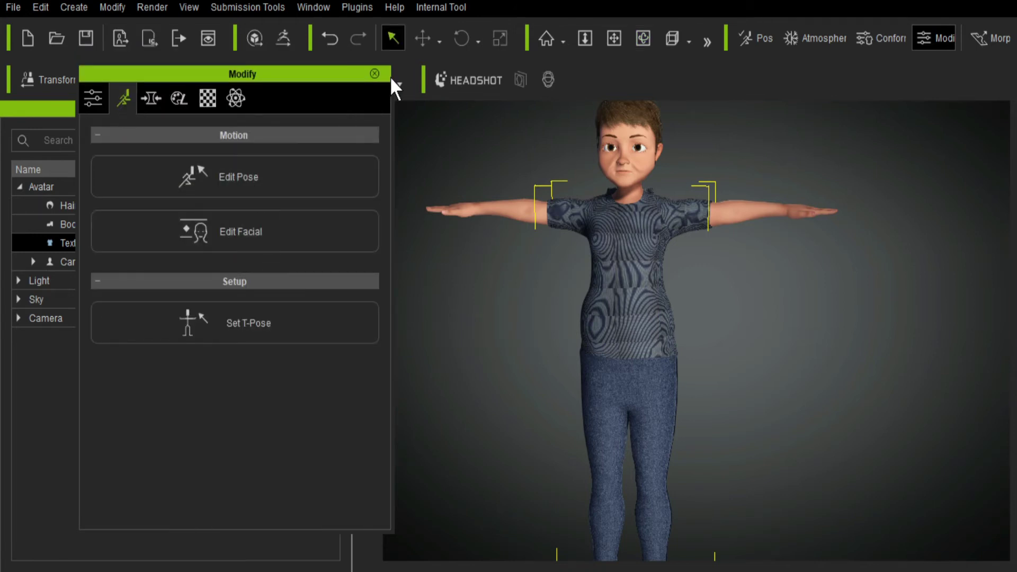
click(374, 73)
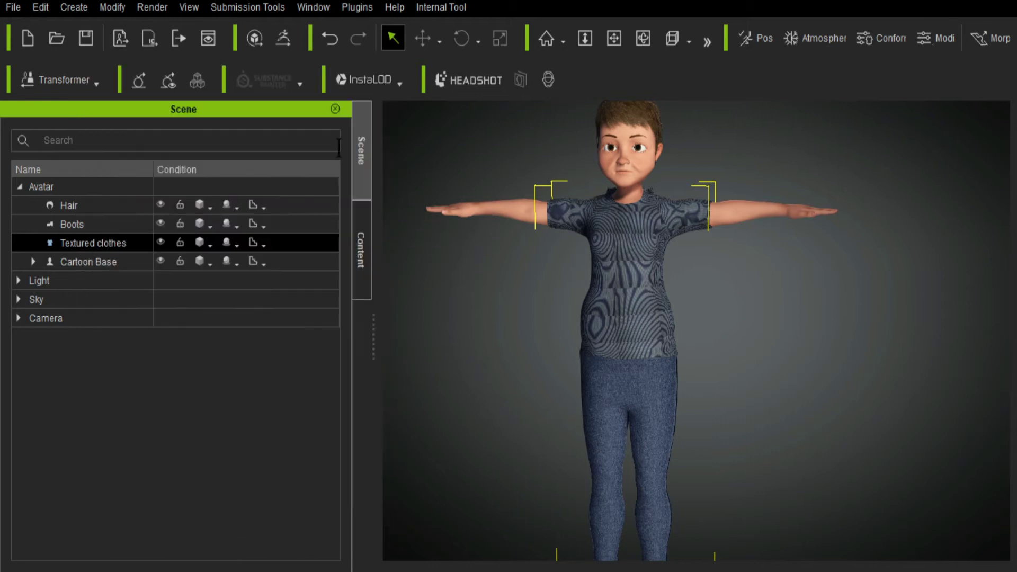
Apply the second leaning pose (Agai...l_02) from the 2_Male Pose motion templates and inspect how the clothes deform.
click(364, 254)
click(273, 159)
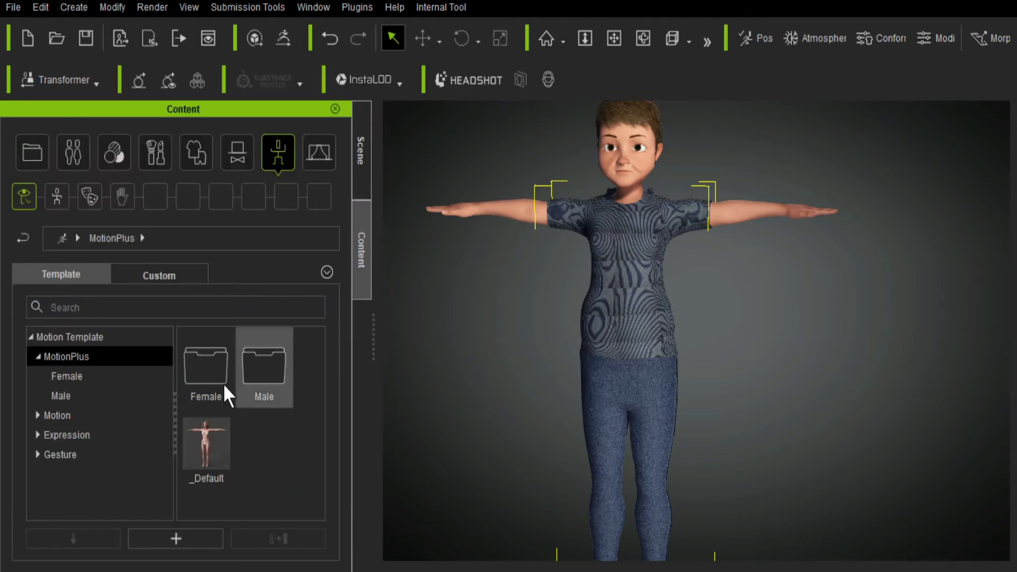
click(38, 414)
click(96, 454)
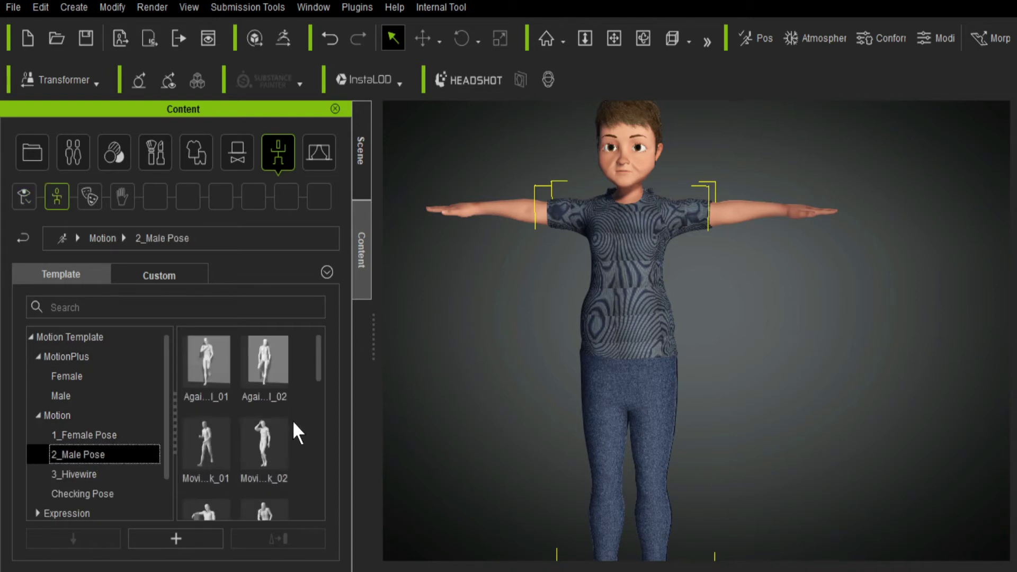
double_click(267, 371)
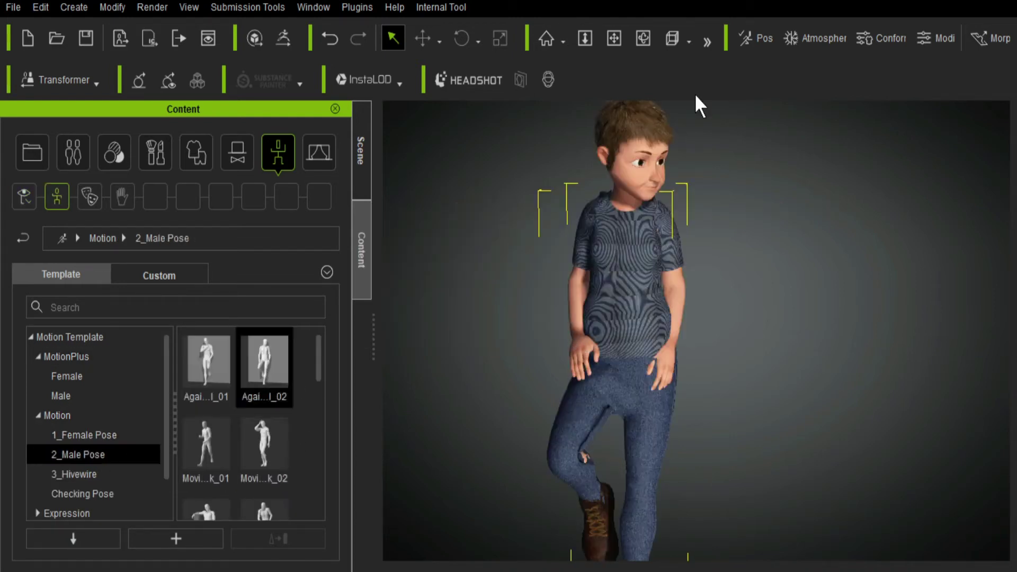
click(643, 37)
drag(758, 346, 607, 369)
drag(623, 442, 463, 422)
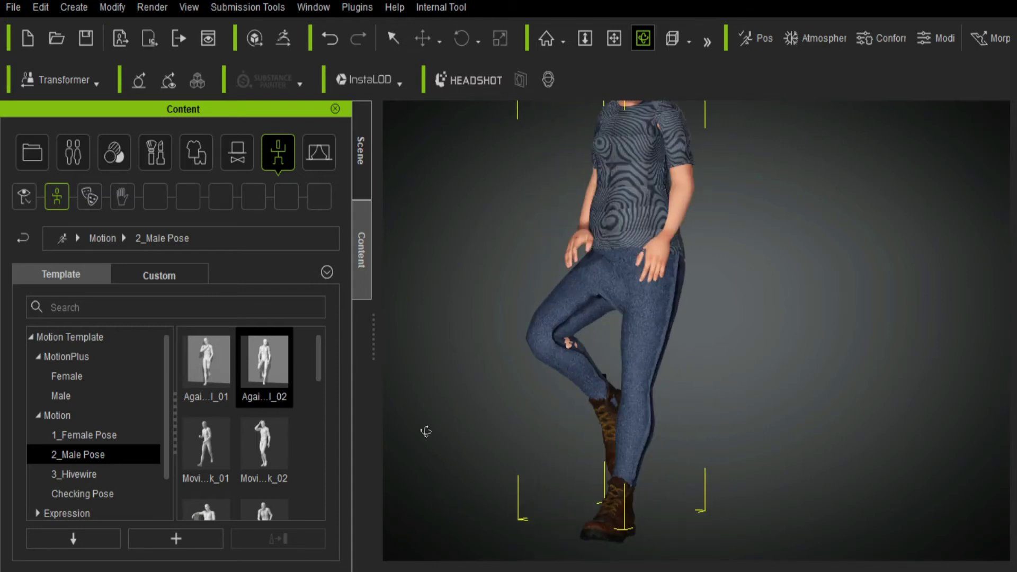
Test the clothes with the male poses Movi...k_02 and Movi...k_01, viewing the last one from the side.
double_click(277, 445)
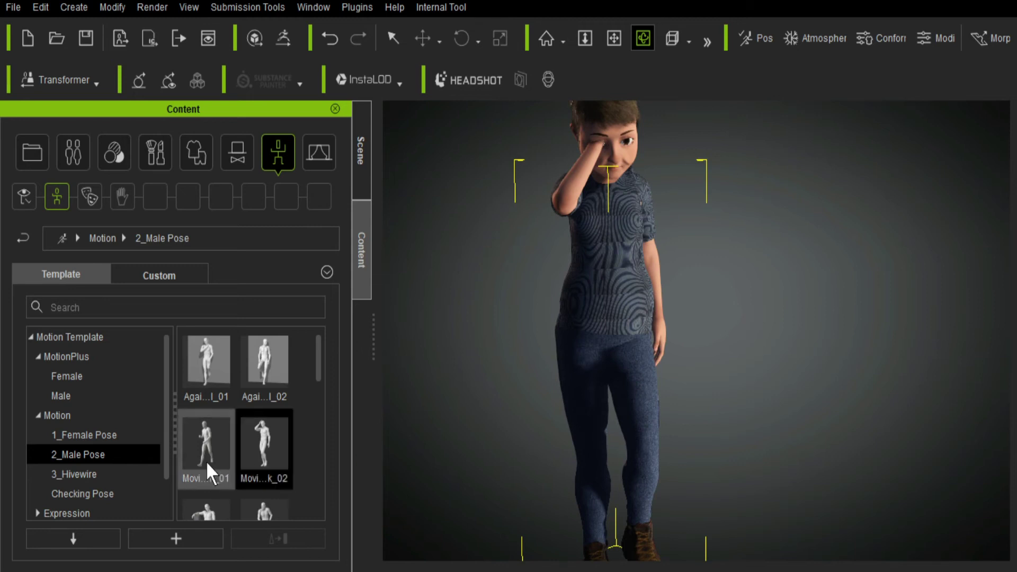
double_click(205, 446)
right_drag(574, 360, 718, 352)
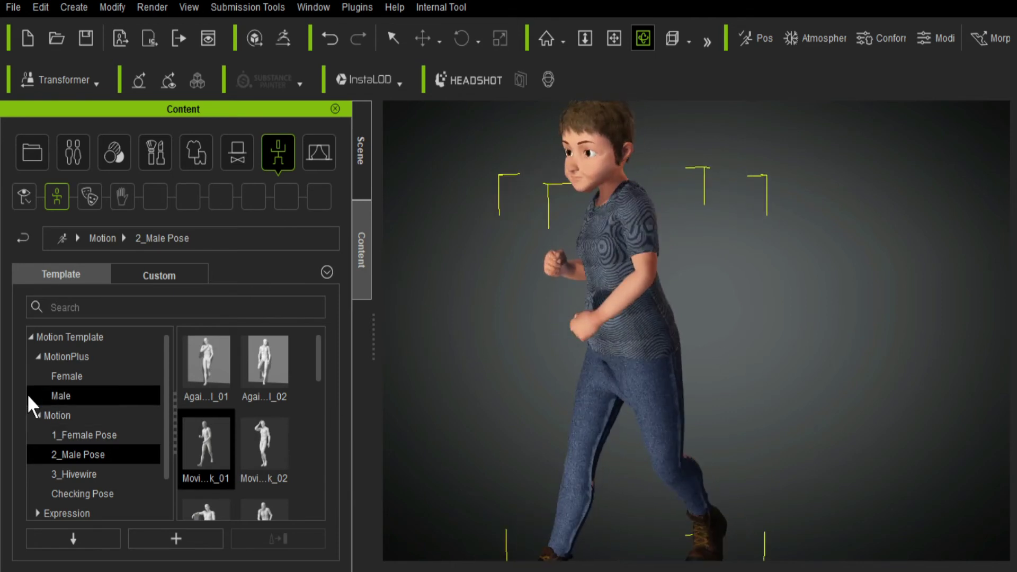
Return the character to the T-pose with the MotionPlus _Default template and view the clothes from the front.
click(67, 337)
click(78, 359)
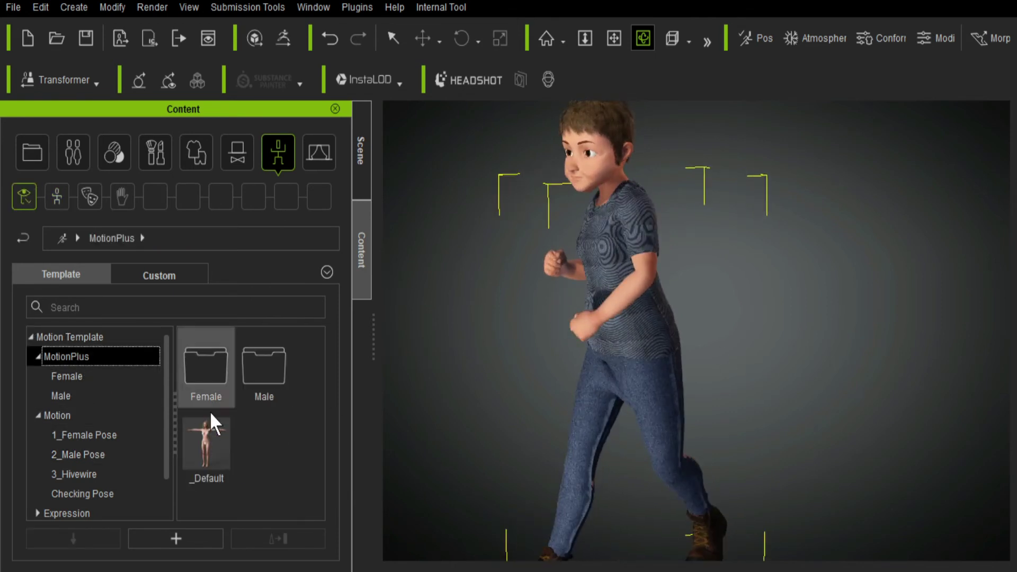
double_click(188, 436)
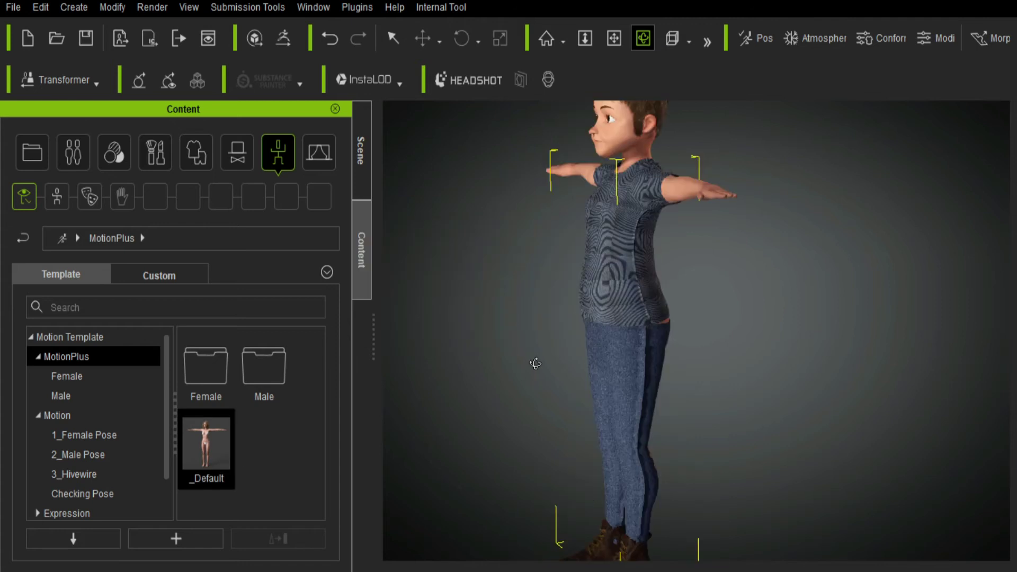
right_drag(594, 361, 665, 351)
middle_drag(666, 351, 656, 322)
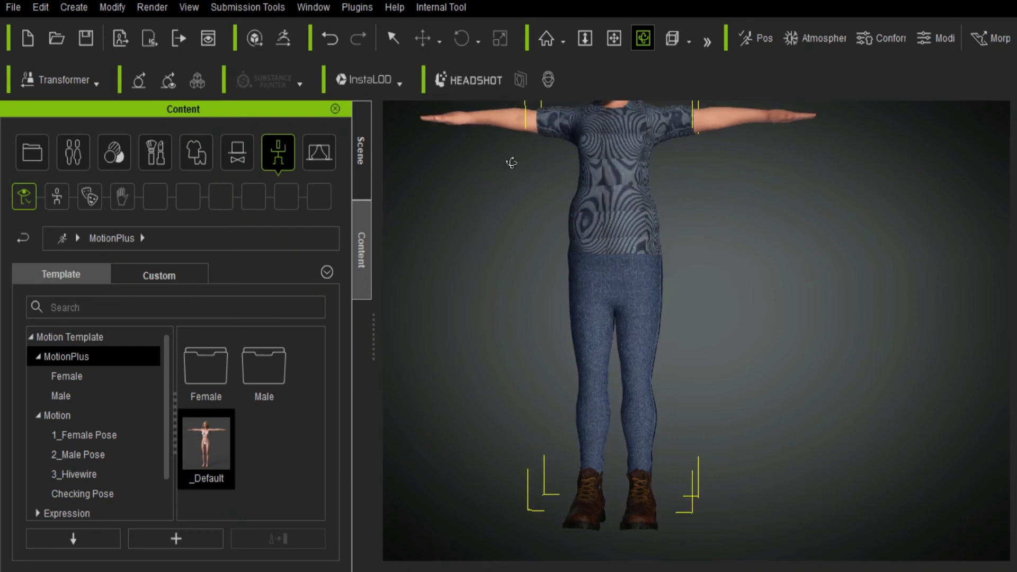
Start the Hide Body Mesh Tool for the textured clothes and bring up the body part dummy in Basic mode.
click(313, 7)
click(286, 101)
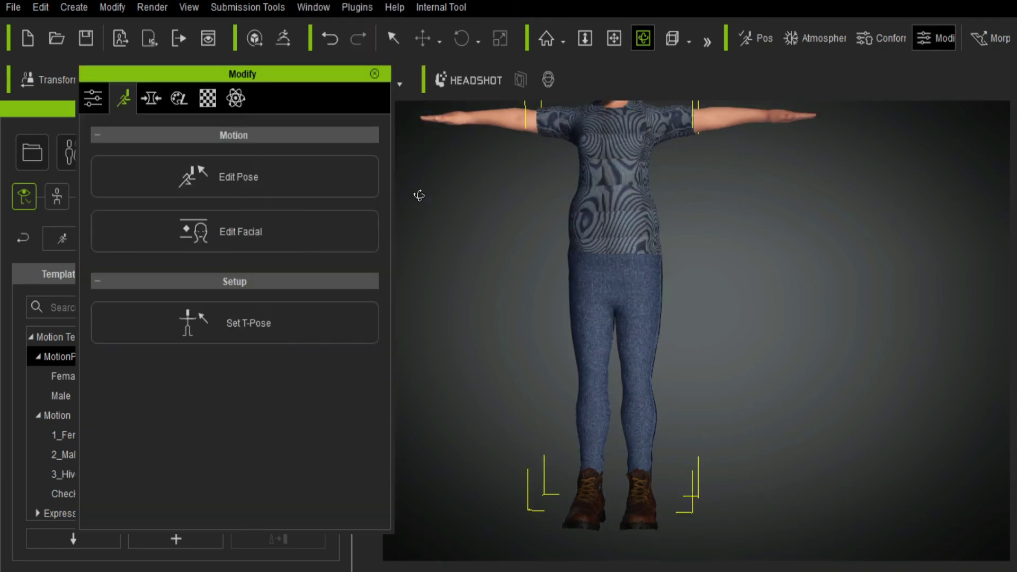
click(101, 103)
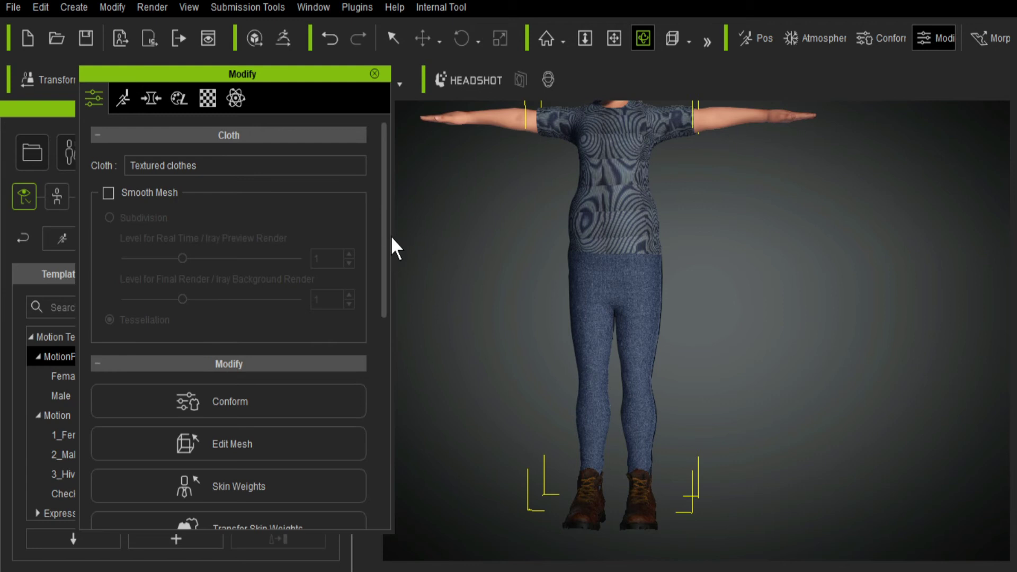
drag(383, 214, 320, 443)
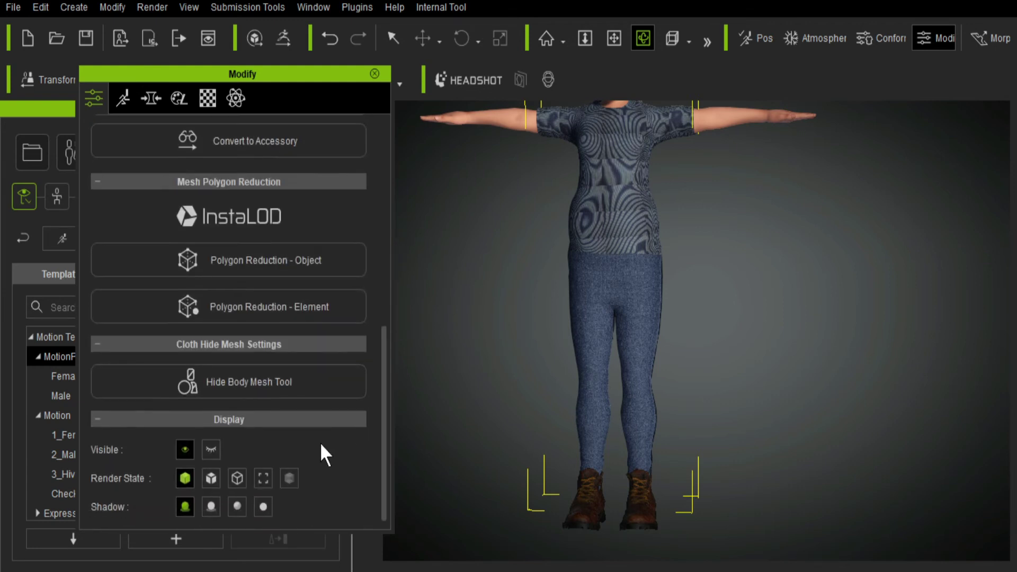
click(239, 381)
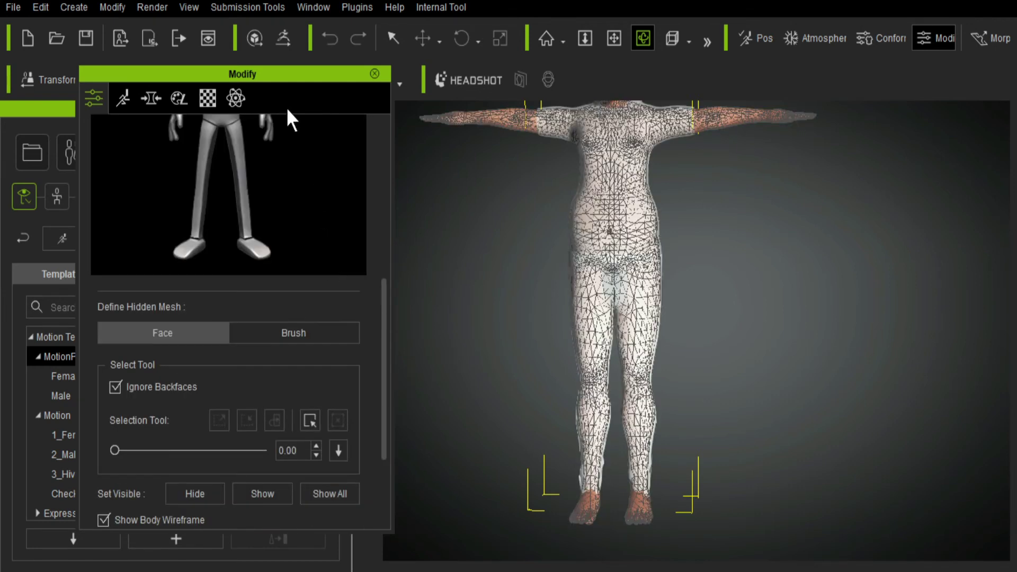
drag(279, 77, 254, 93)
drag(361, 352, 370, 265)
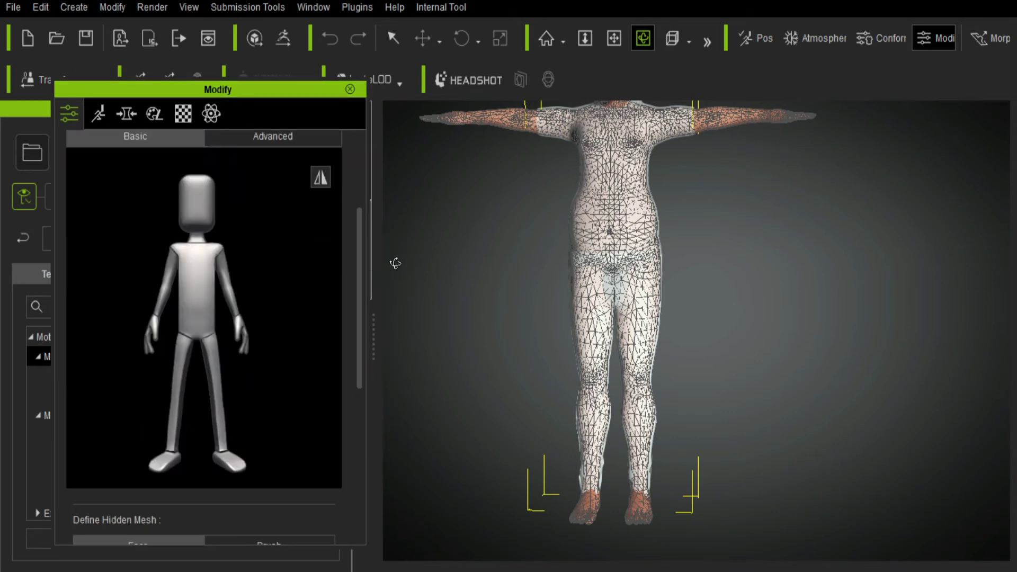
Hide the body mesh of both legs and the torso beneath the clothes, then finish mesh hiding and close the modification settings.
drag(761, 371, 608, 340)
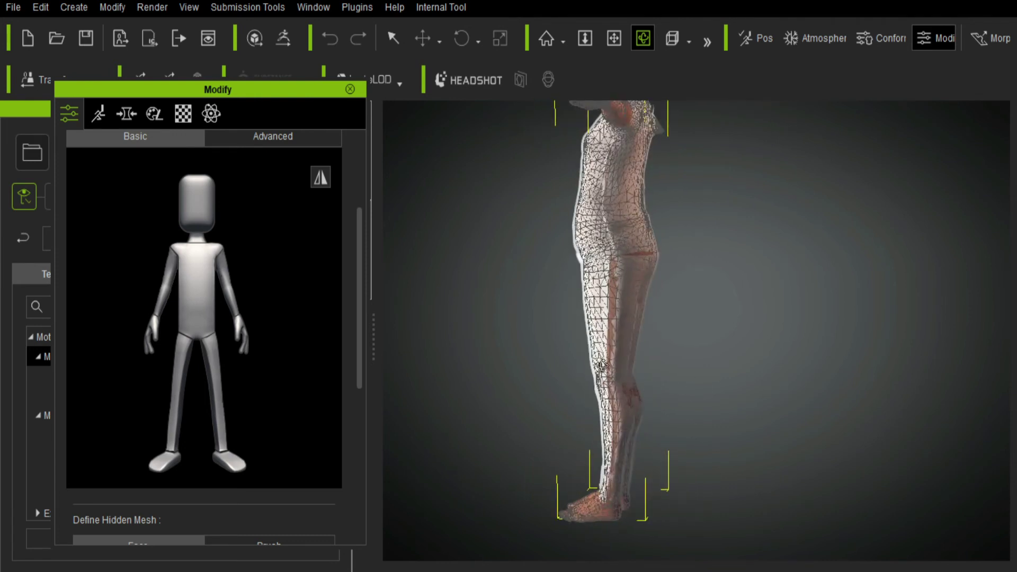
click(226, 390)
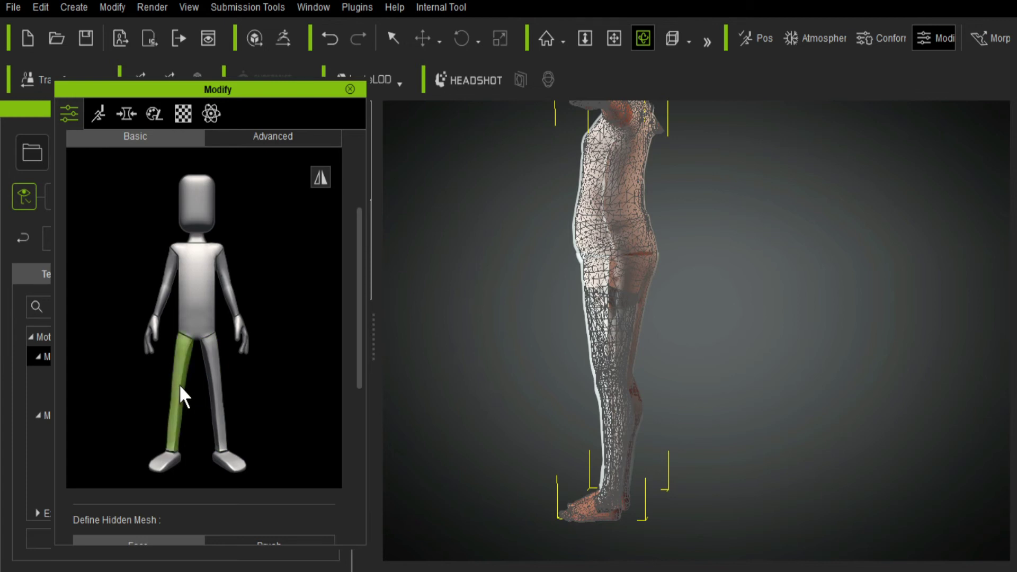
drag(518, 352, 720, 407)
drag(630, 411, 436, 381)
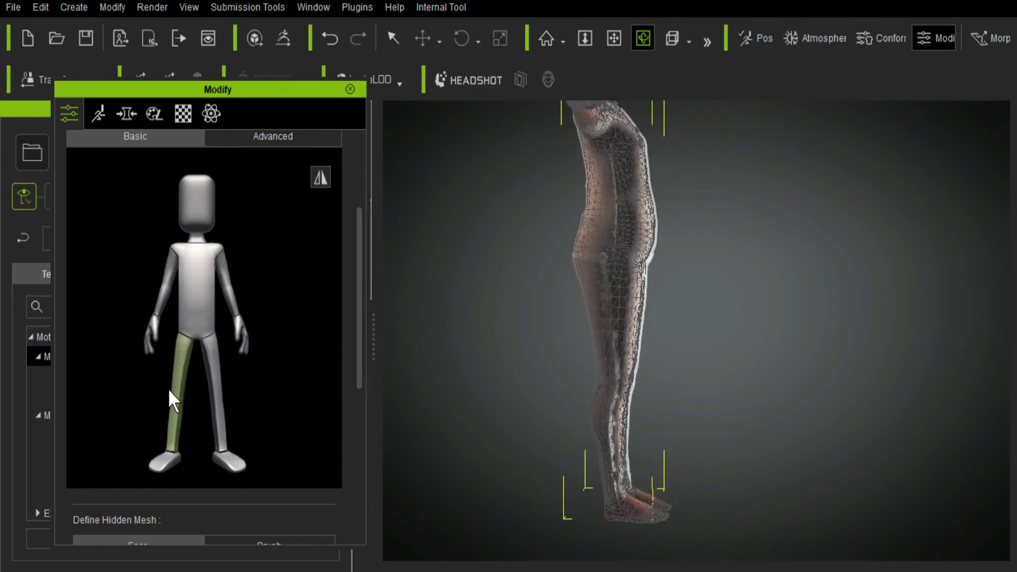
drag(762, 427, 646, 370)
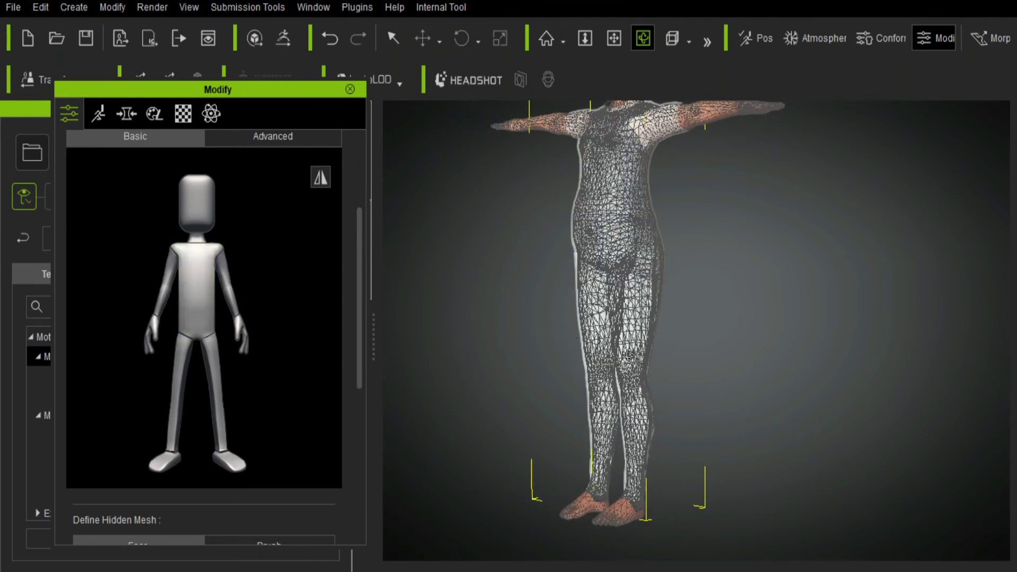
drag(718, 309, 479, 263)
drag(644, 215, 557, 318)
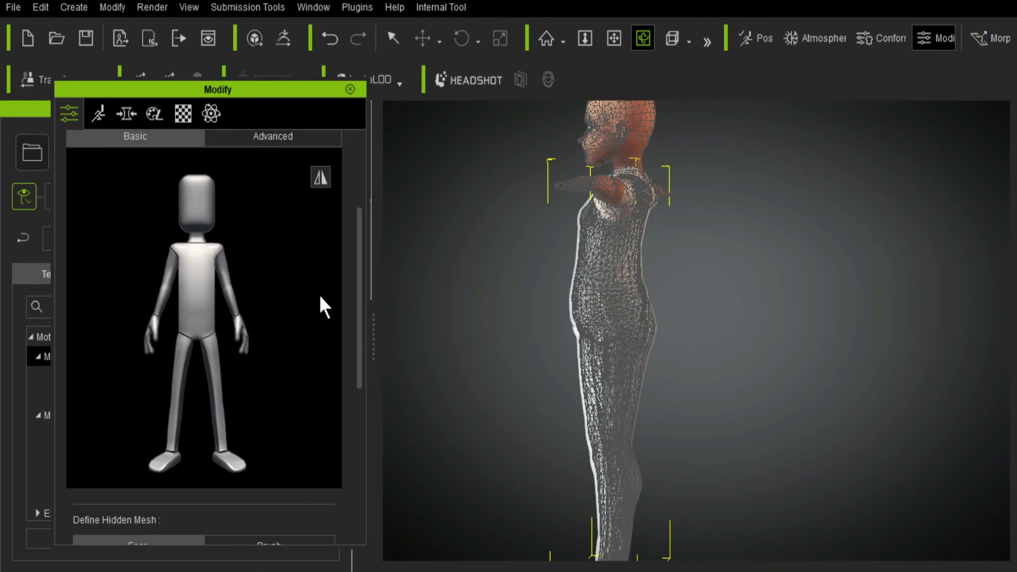
drag(360, 273, 356, 132)
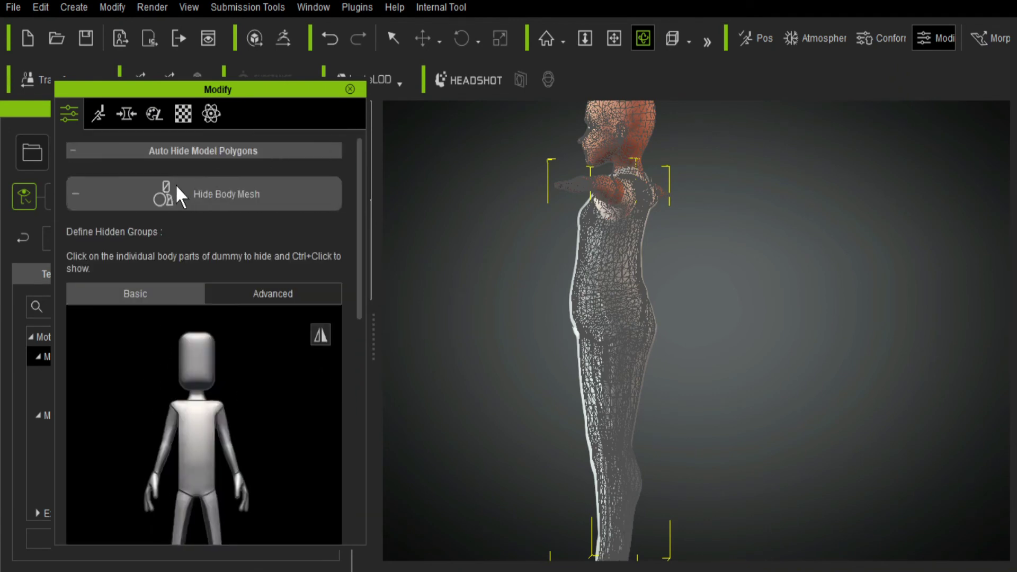
click(116, 192)
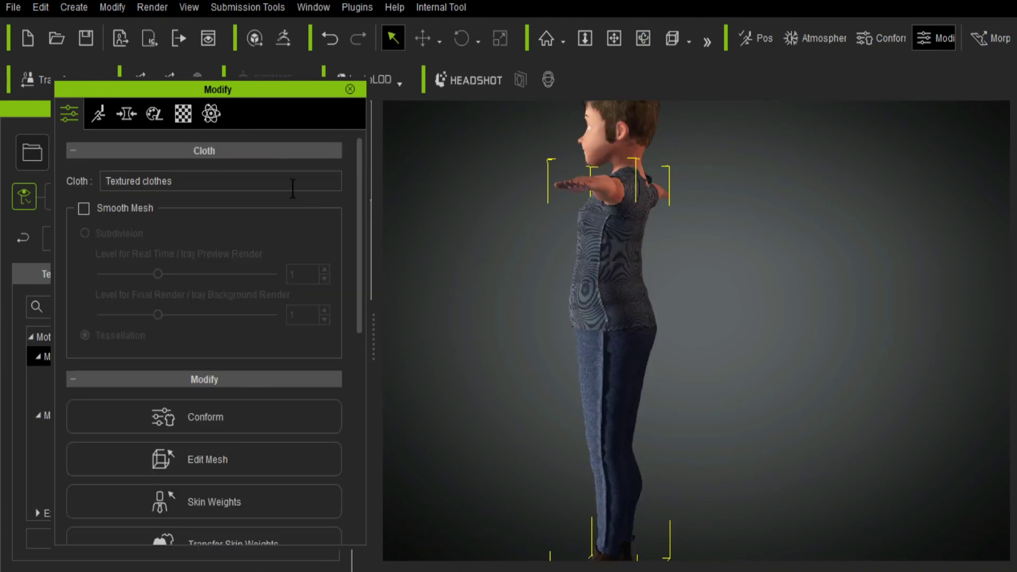
click(350, 89)
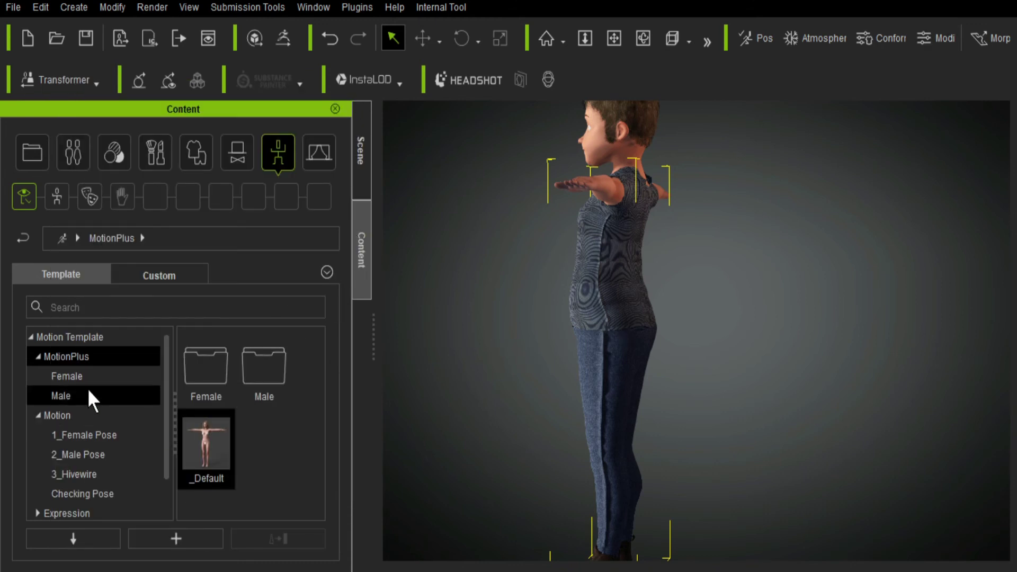
Apply the Casual sitting pose from the MotionPlus Male templates and inspect the clothes from behind for skin poking through.
click(72, 396)
drag(262, 369, 527, 395)
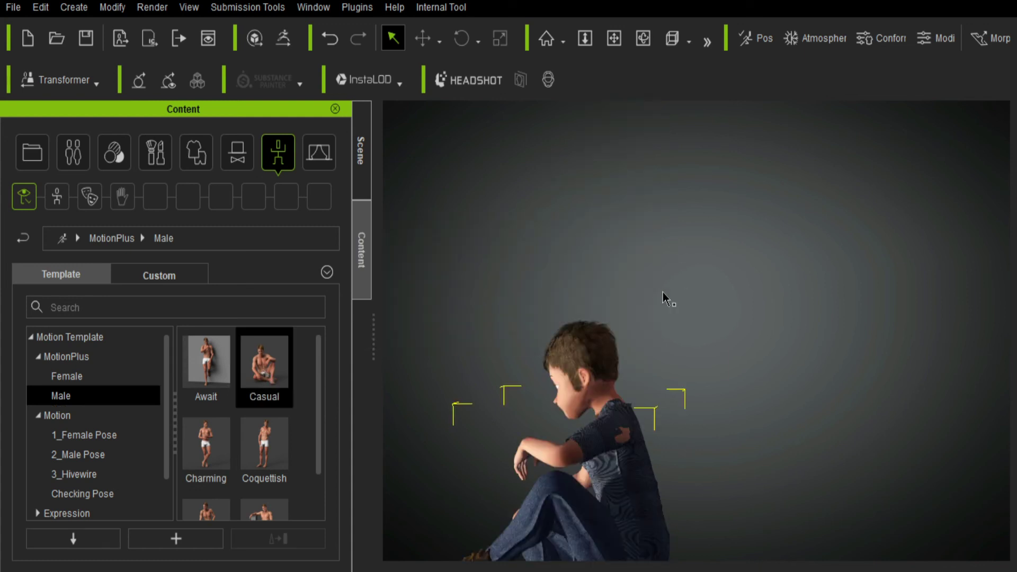
click(643, 38)
drag(564, 316, 613, 387)
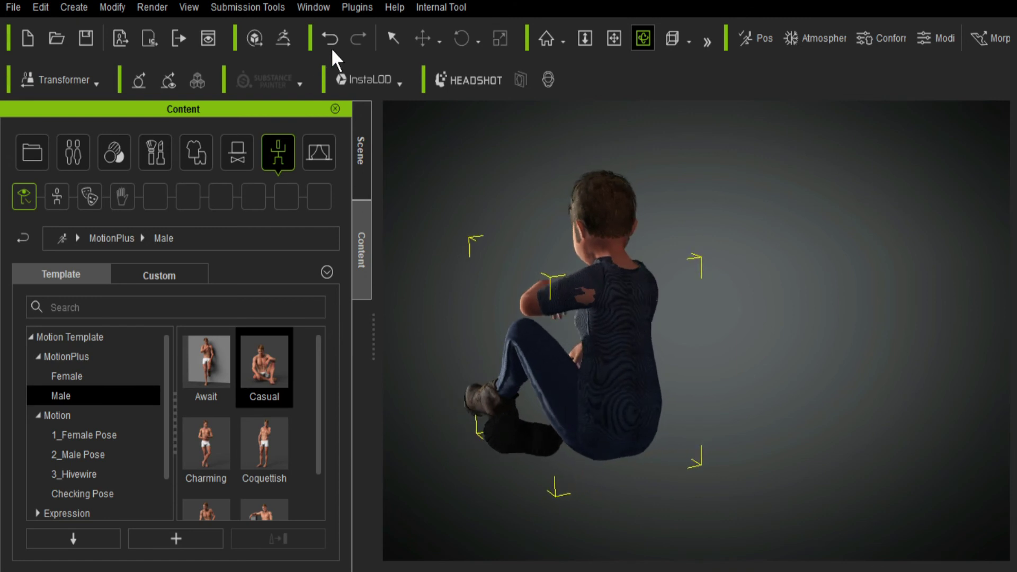
Reopen the Hide Body Mesh Tool, hide the upper-arm body segments under the sleeves using the Advanced groups, and close the modification settings.
click(315, 7)
click(339, 118)
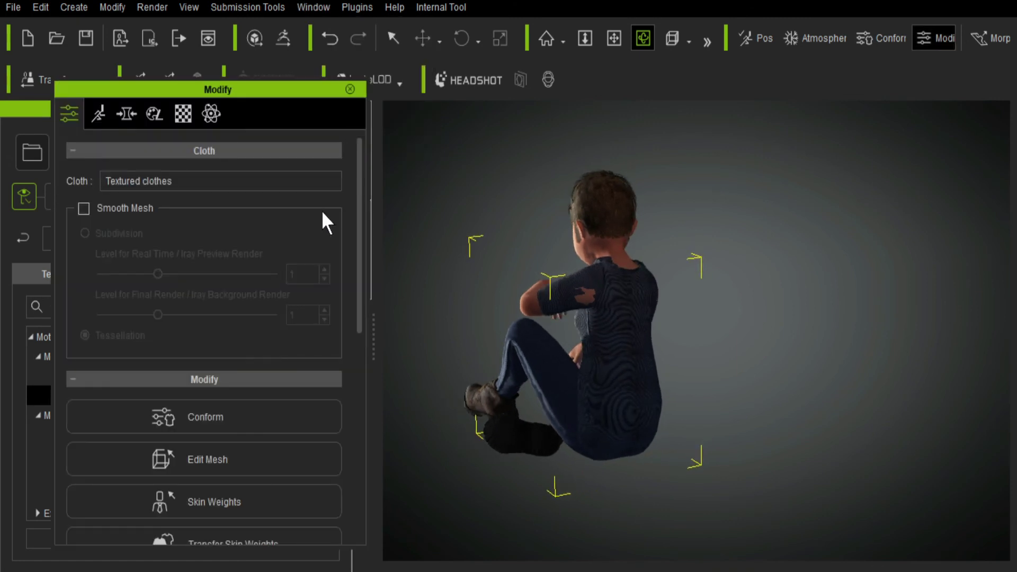
drag(360, 275, 351, 495)
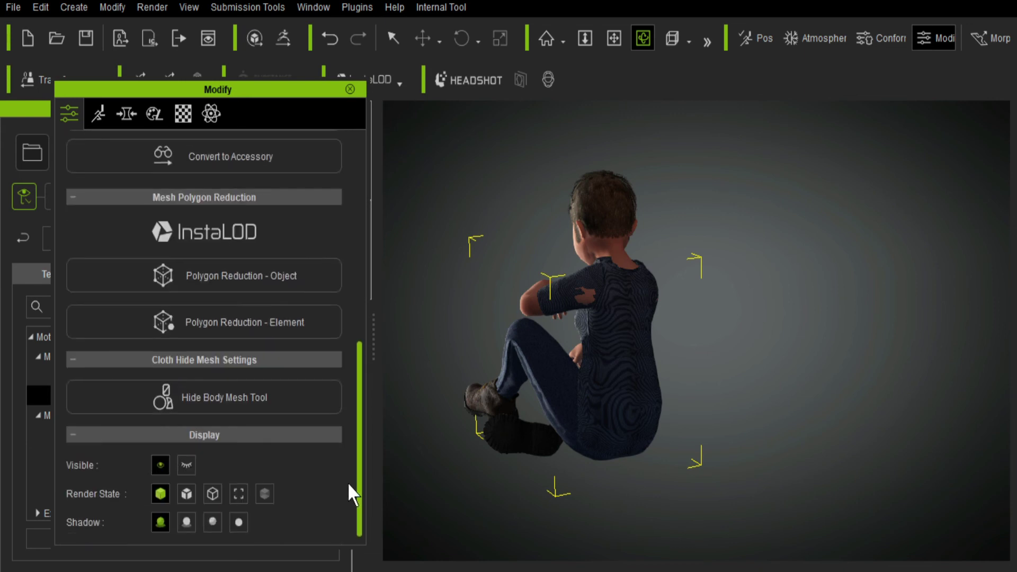
click(228, 360)
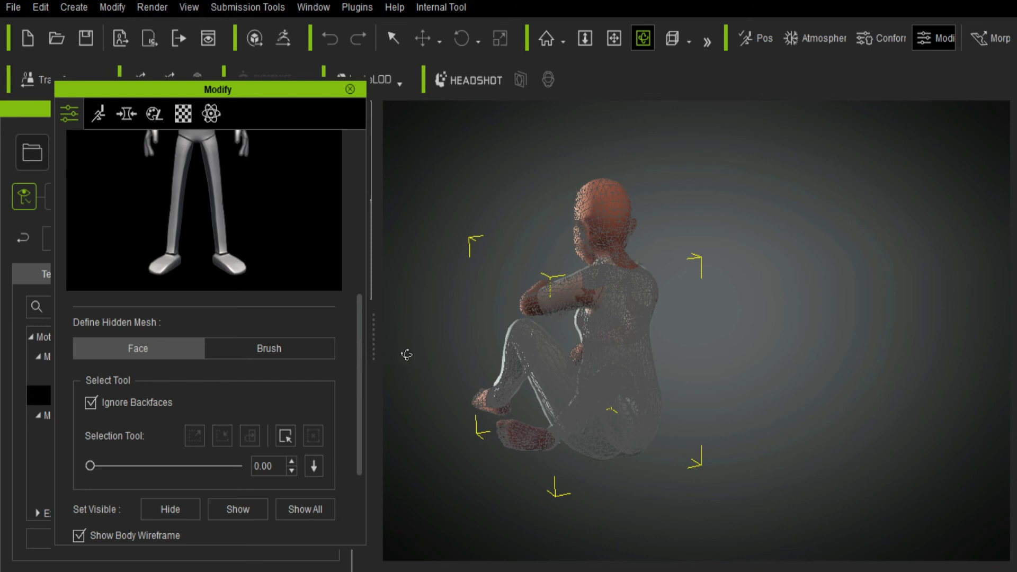
drag(359, 355, 364, 258)
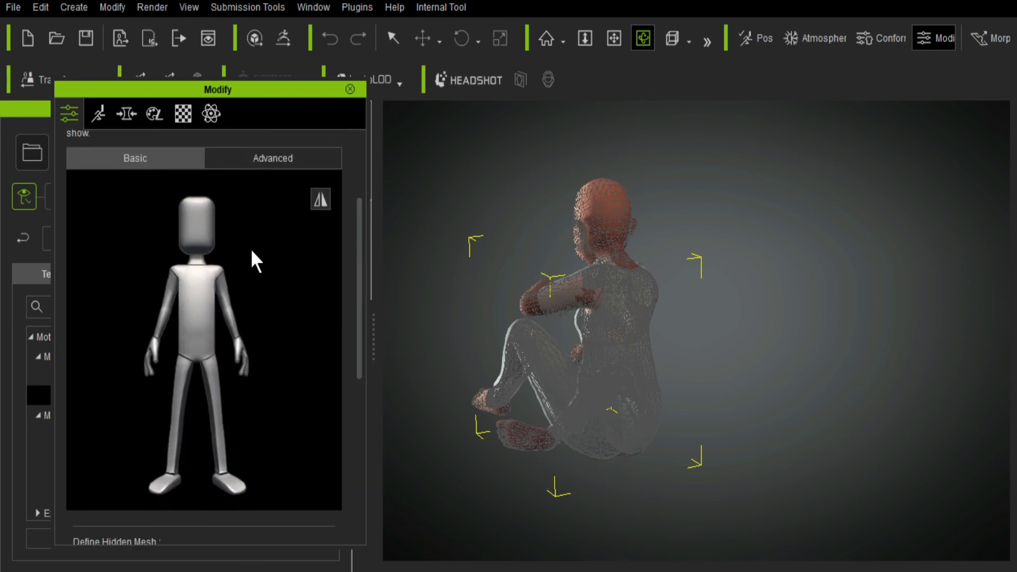
click(276, 161)
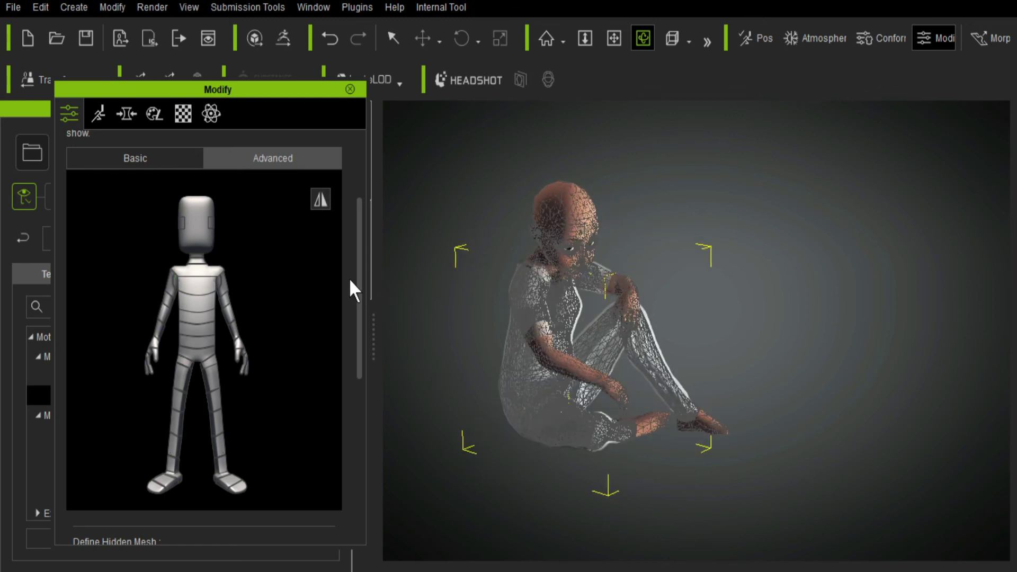
drag(359, 272, 366, 159)
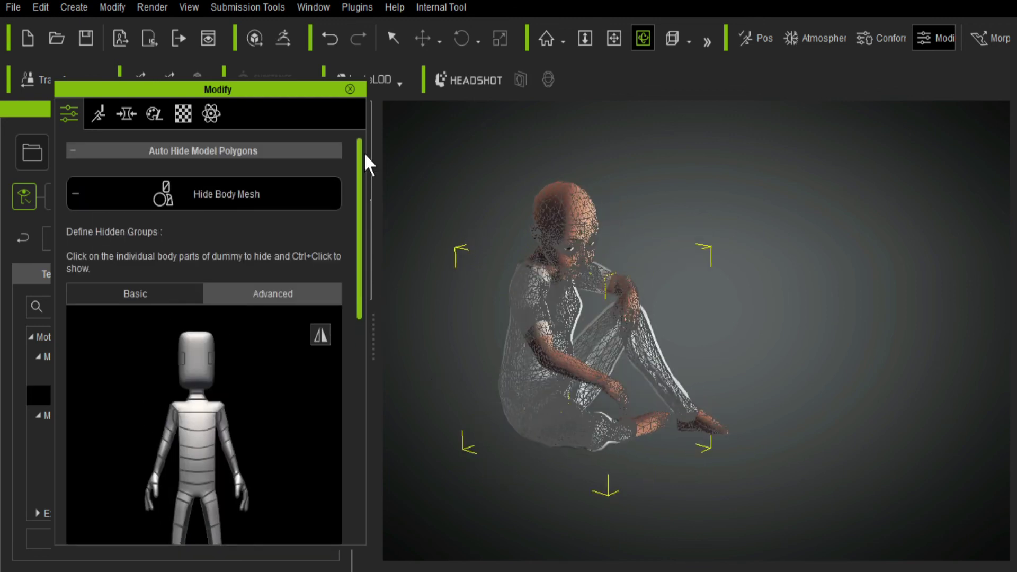
click(93, 199)
click(351, 89)
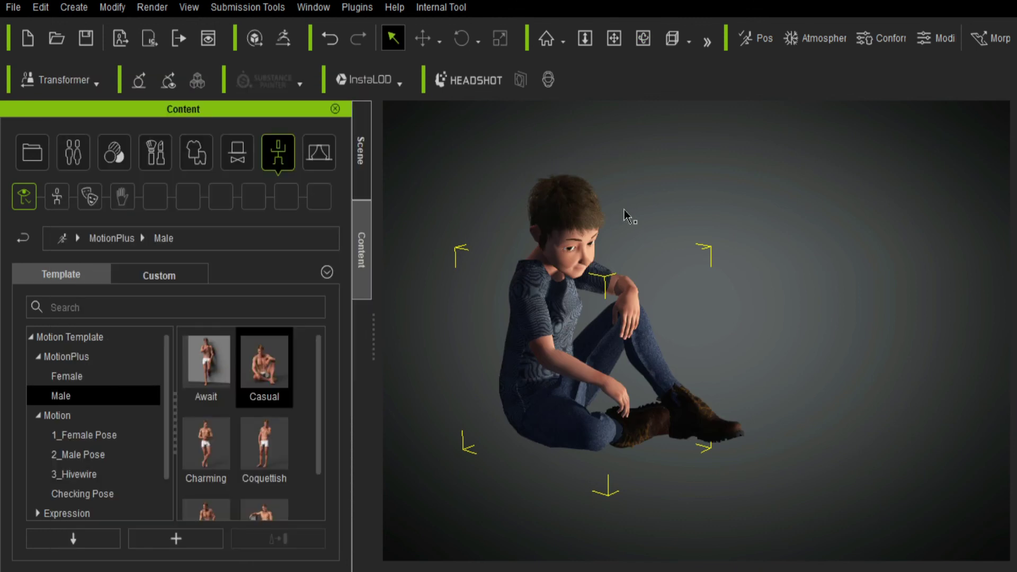
Check the sitting pose from behind and from the front, then apply the Coquettish male pose and frame the character's upper body.
click(644, 38)
drag(688, 355, 593, 356)
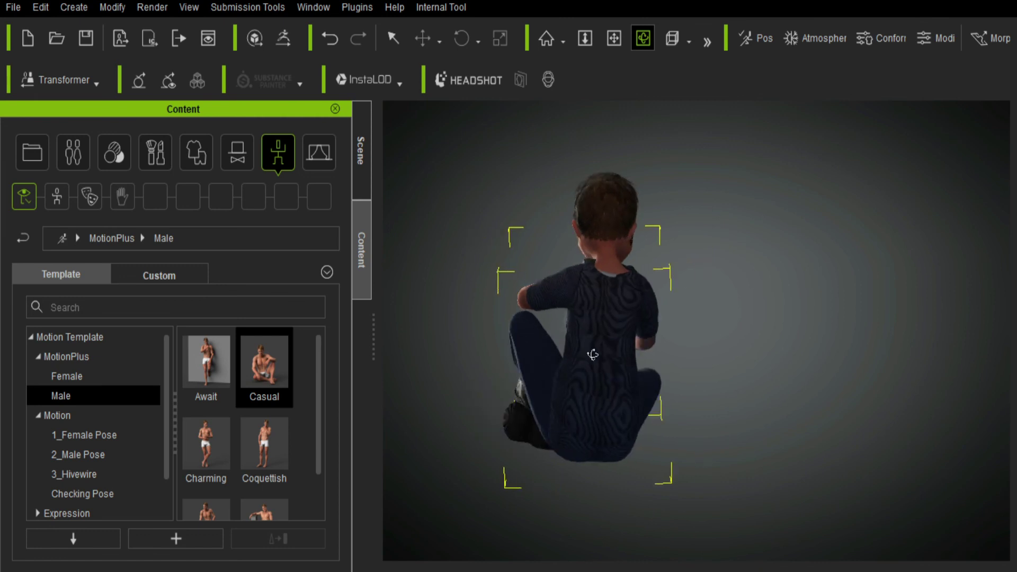
drag(655, 335, 413, 414)
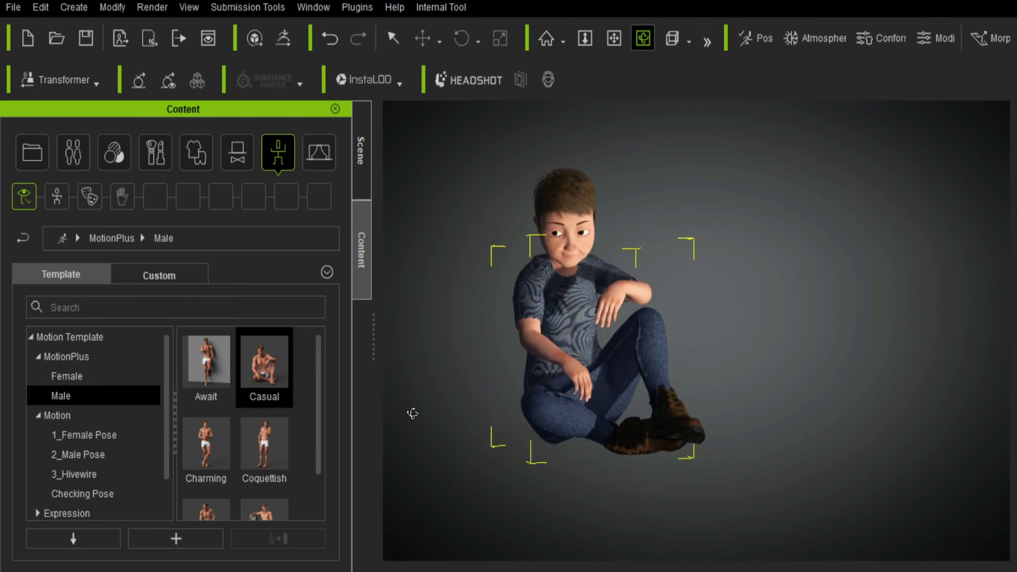
double_click(265, 443)
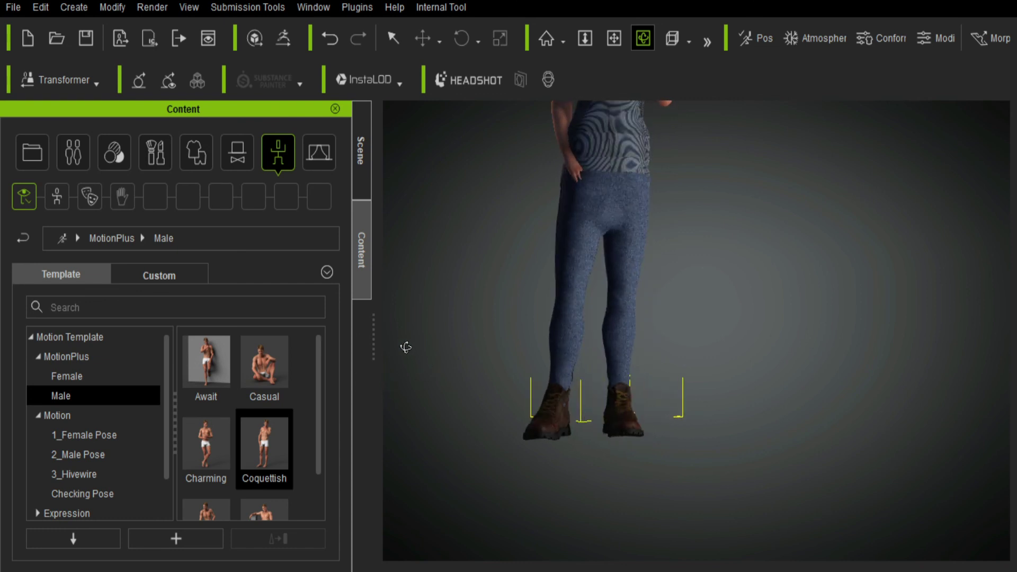
middle_drag(650, 198, 618, 380)
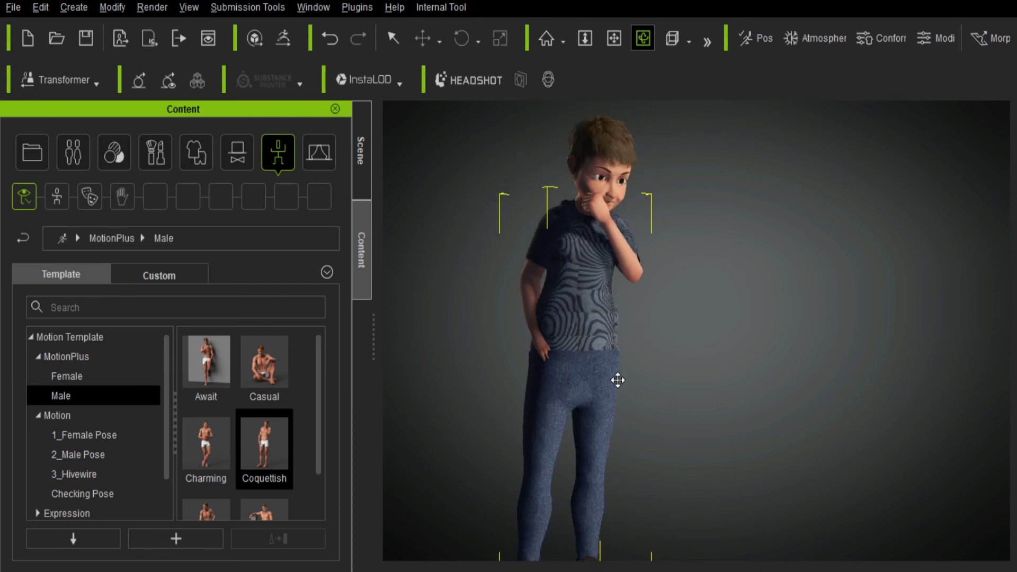